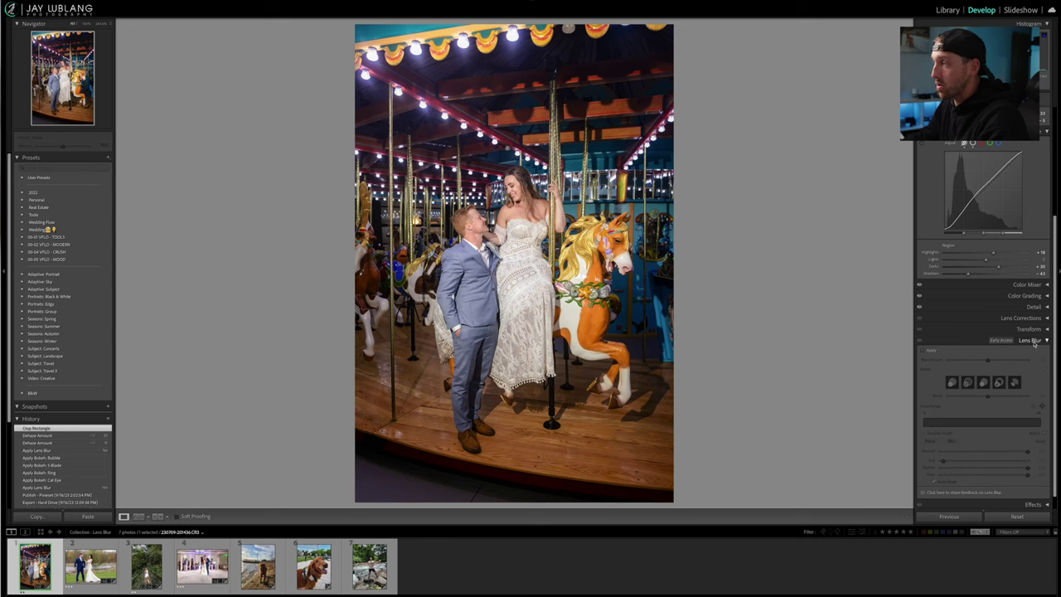
Show the Early Access details for Lens Blur from the panel's badge.
{"action": "left_click", "coordinate": [1002, 341]}
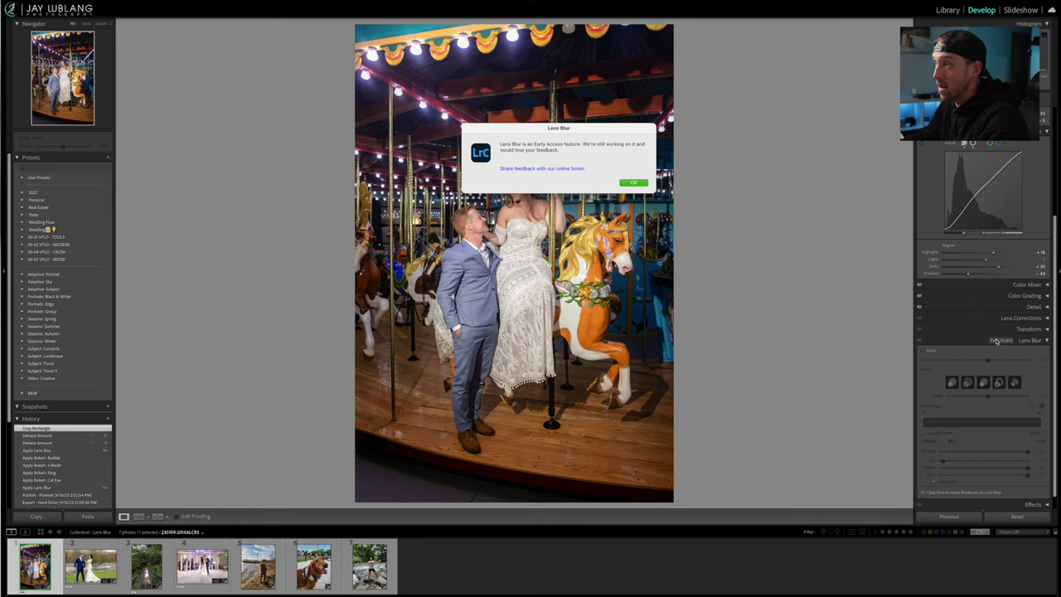
Close the Early Access notice to return to the Lens Blur settings.
{"action": "key", "text": "Return"}
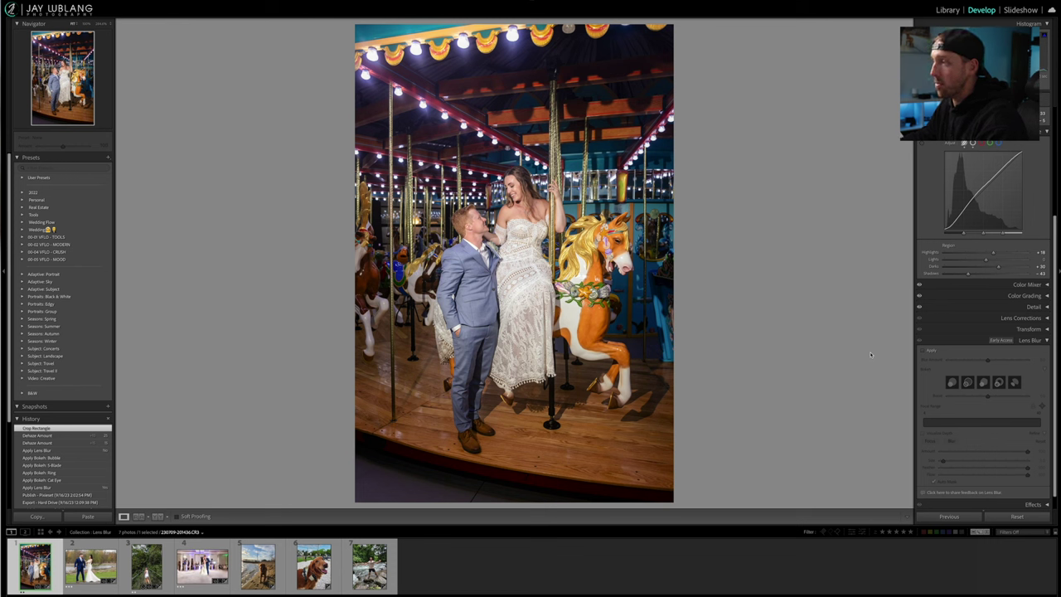
Enable Lens Blur and narrow the focal range toward the nearest depths.
{"action": "left_click", "coordinate": [924, 352]}
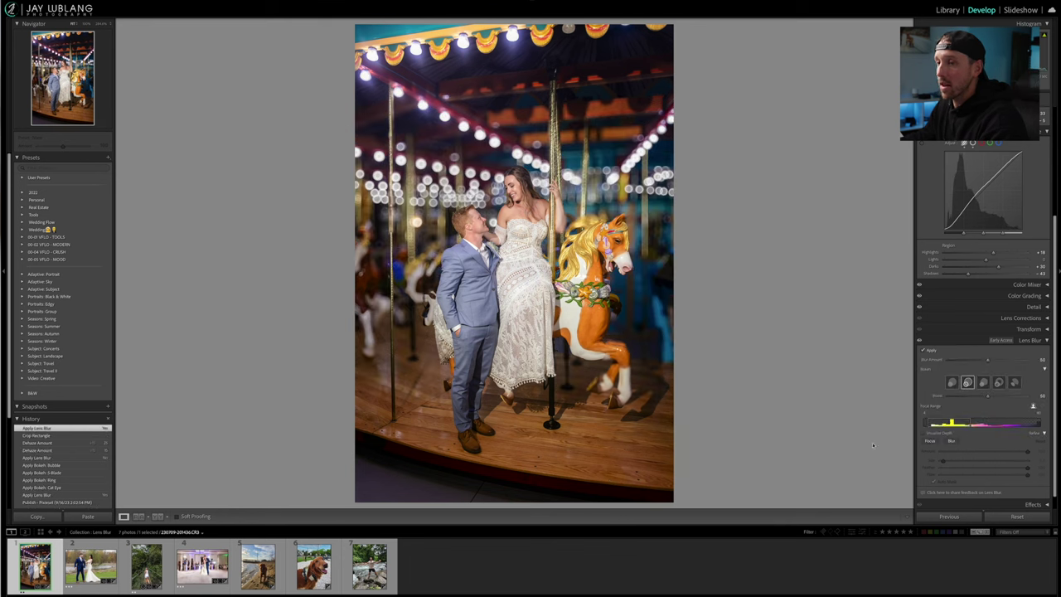
{"action": "left_click", "coordinate": [949, 421]}
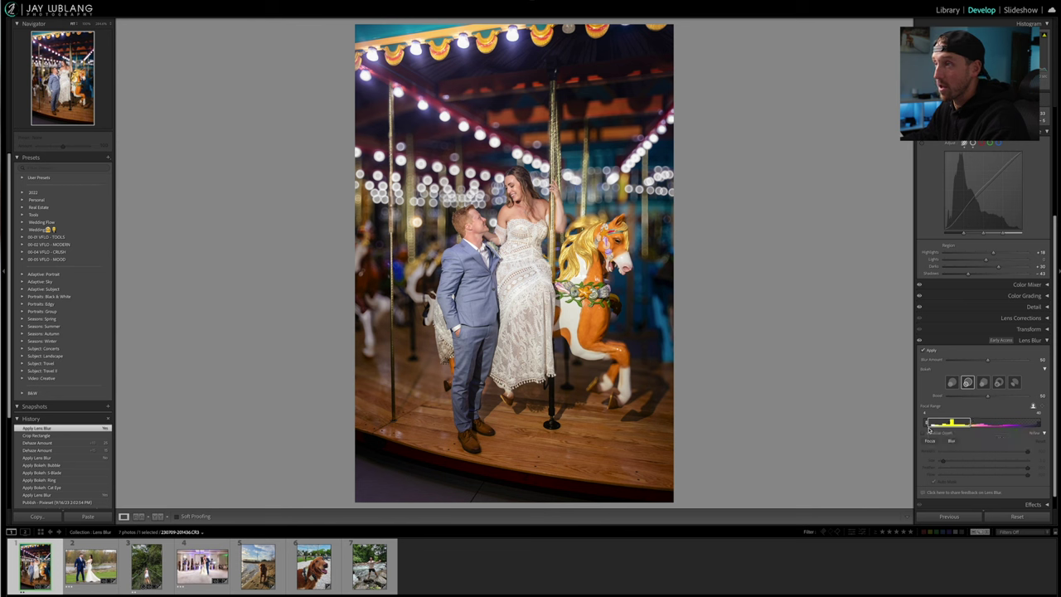
Raise Blur Amount, compare against the unblurred view, then reset it to 50.
{"action": "left_click", "coordinate": [990, 363]}
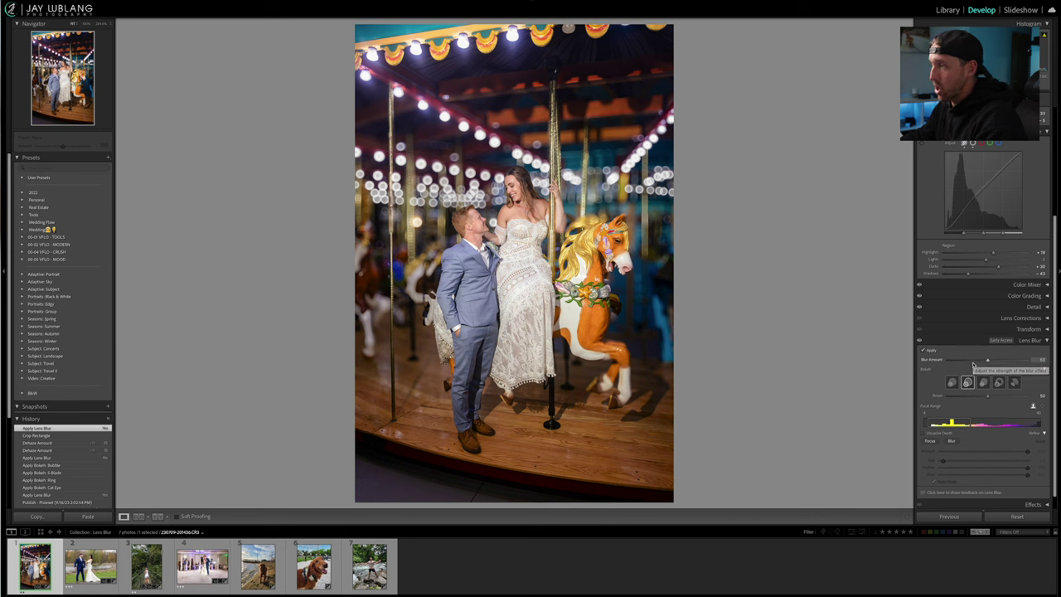
{"action": "left_click_drag", "start_coordinate": [988, 363], "coordinate": [1017, 363]}
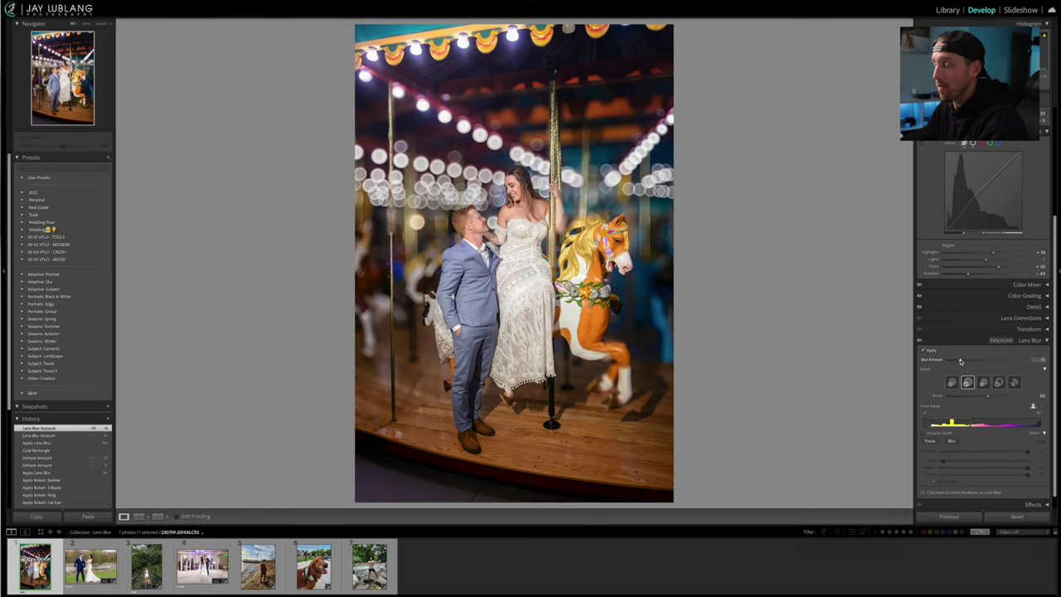
{"action": "key", "text": "backslash"}
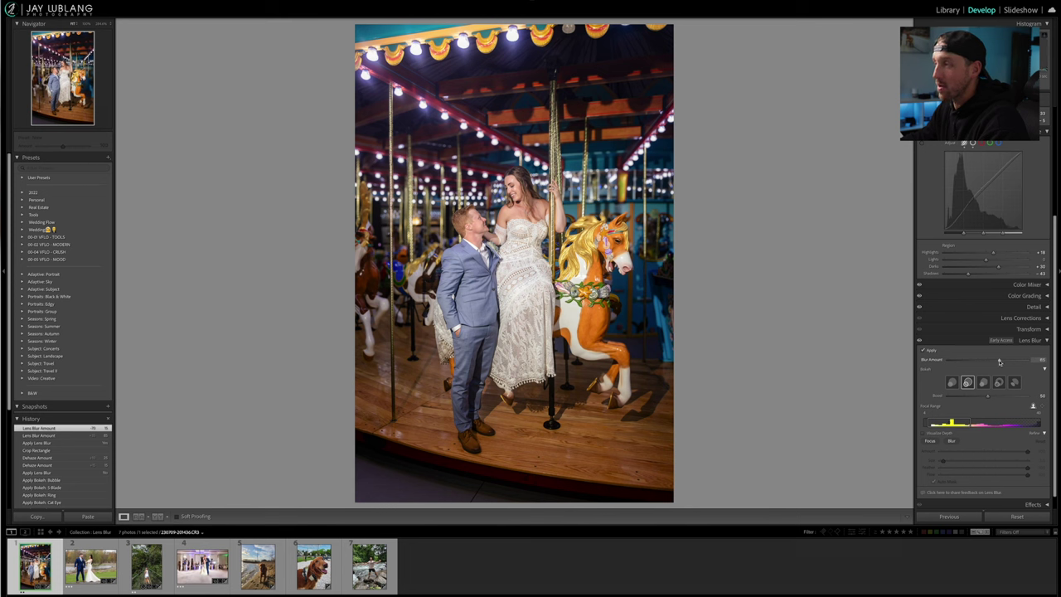
{"action": "double_click", "coordinate": [1000, 362]}
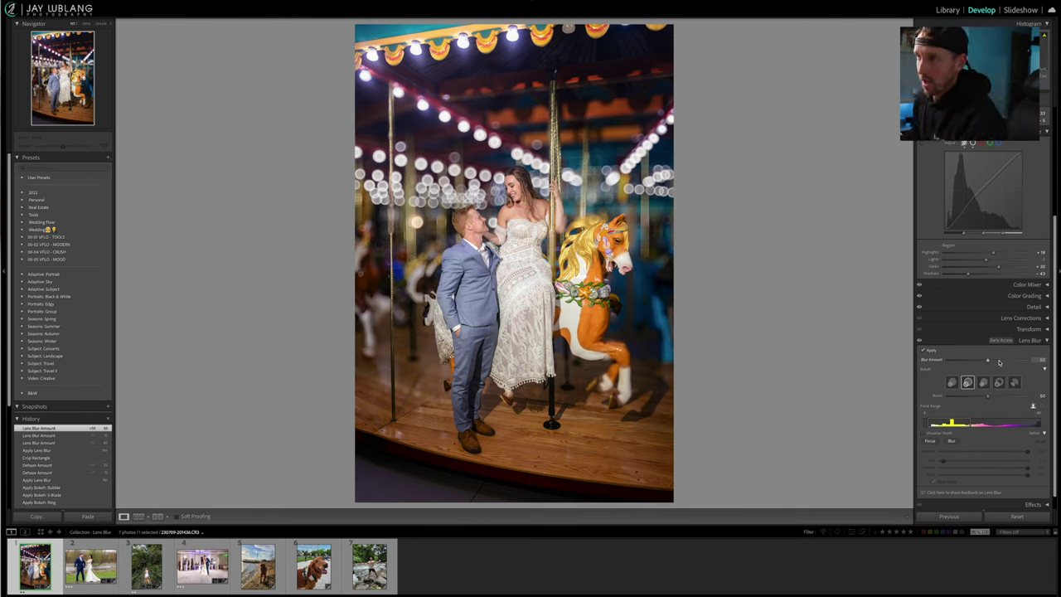
{"action": "double_click", "coordinate": [999, 362]}
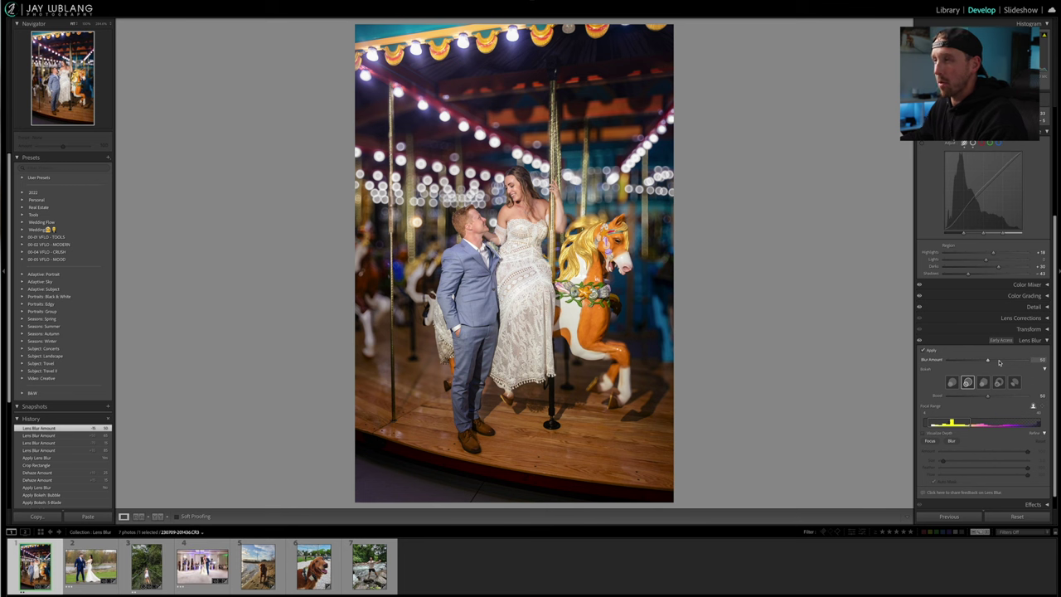
Set the bokeh shape to Circle after briefly trying Bubble.
{"action": "left_click", "coordinate": [952, 382]}
{"action": "left_click", "coordinate": [967, 382]}
{"action": "left_click", "coordinate": [952, 382]}
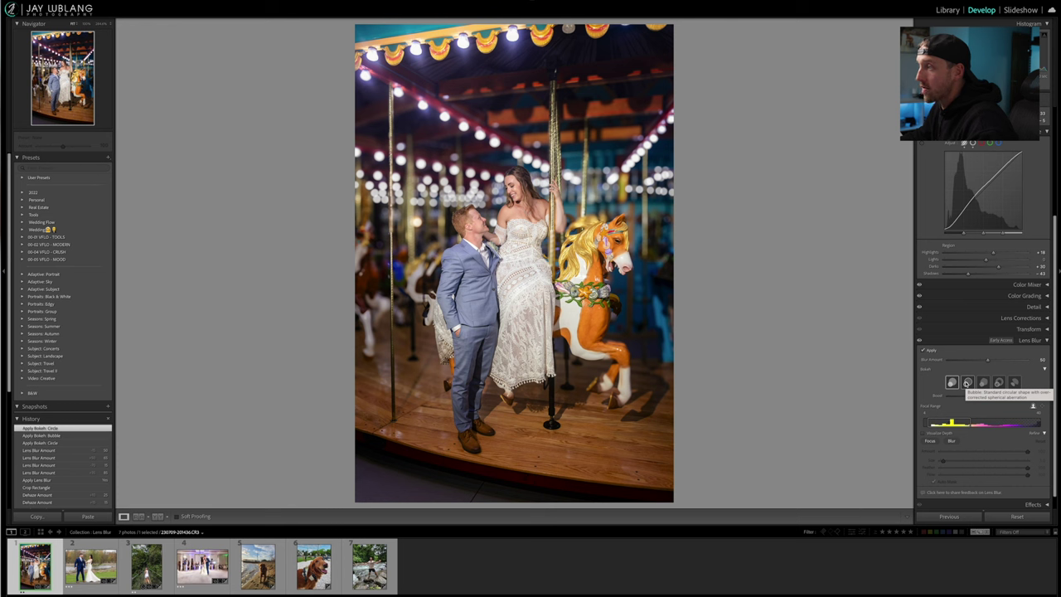
Cycle the bokeh shape through Bubble and 5-Blade, ending on Ring.
{"action": "left_click", "coordinate": [967, 382]}
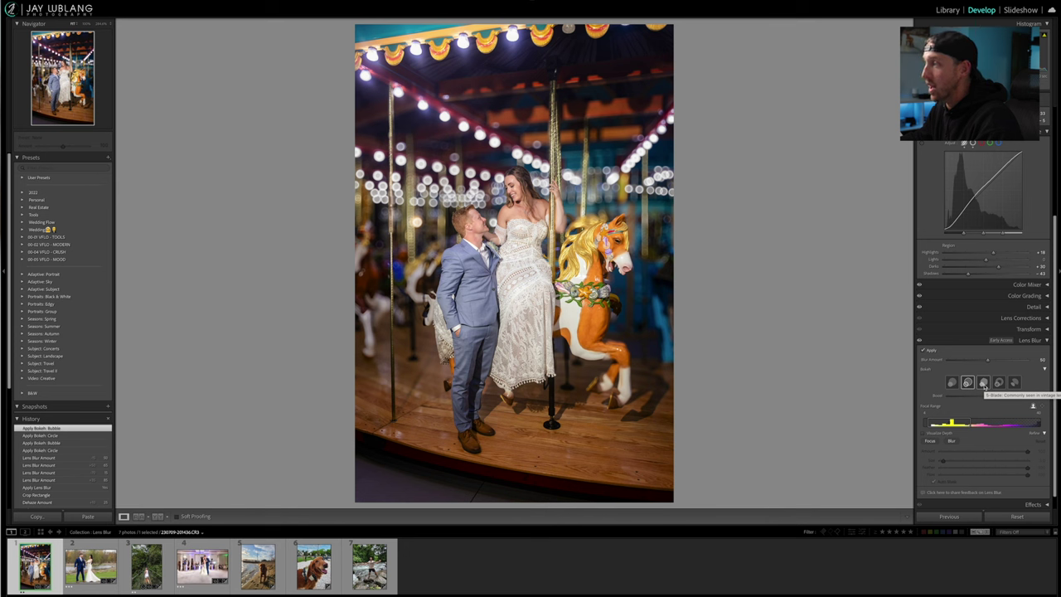
{"action": "left_click", "coordinate": [983, 383]}
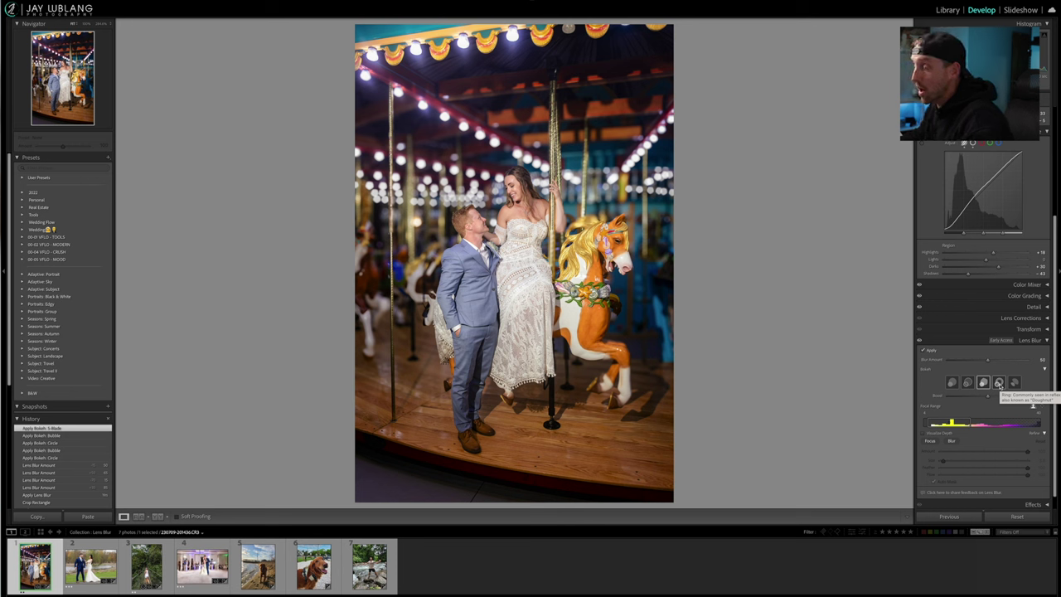
{"action": "left_click", "coordinate": [999, 383]}
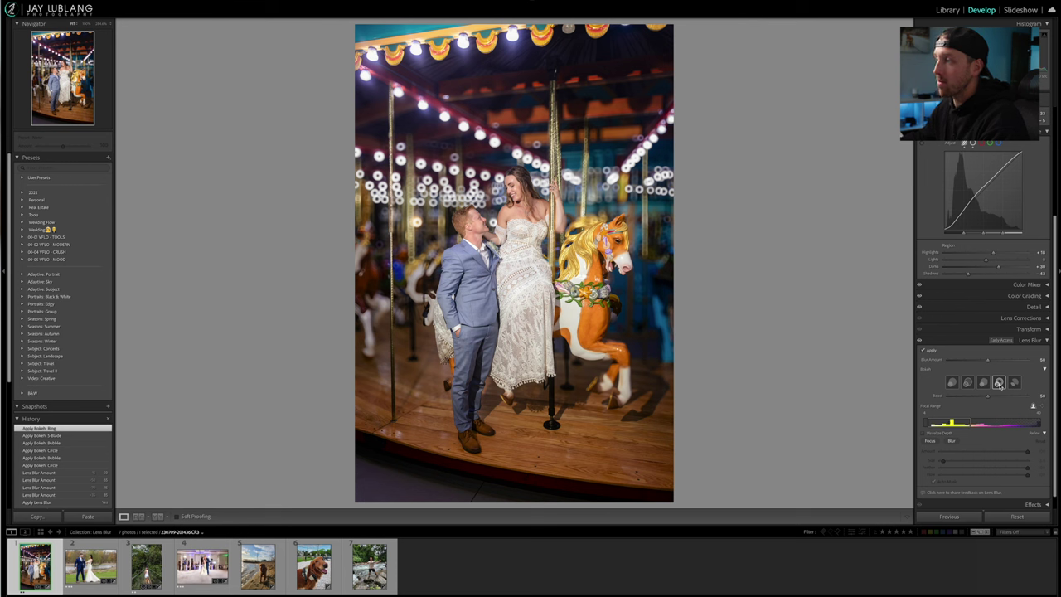
Try Cat Eye bokeh, return to Circle, and raise Boost to about 87.
{"action": "left_click", "coordinate": [1012, 383]}
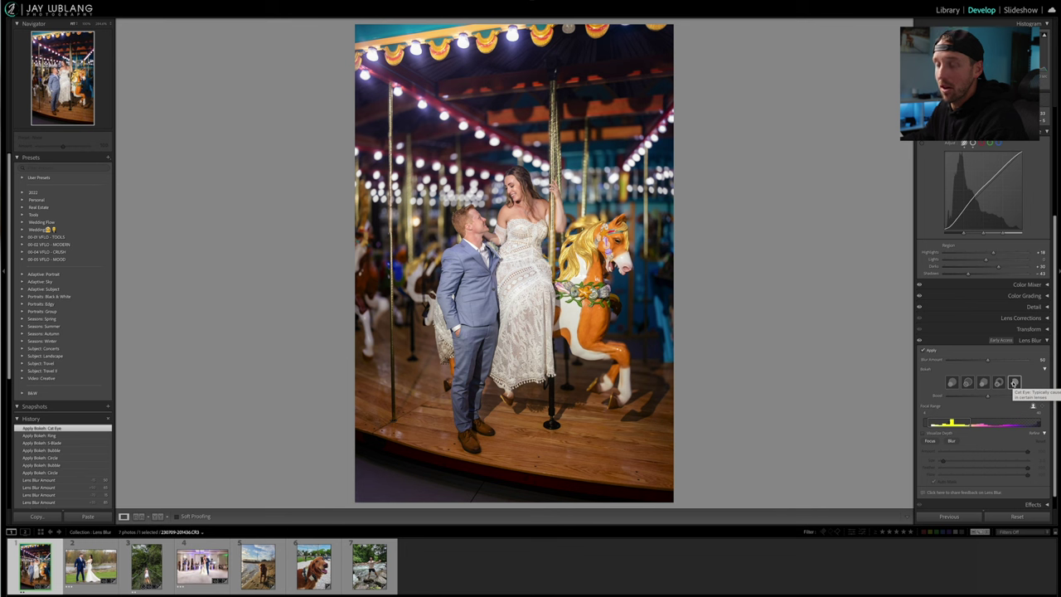
{"action": "left_click", "coordinate": [952, 383]}
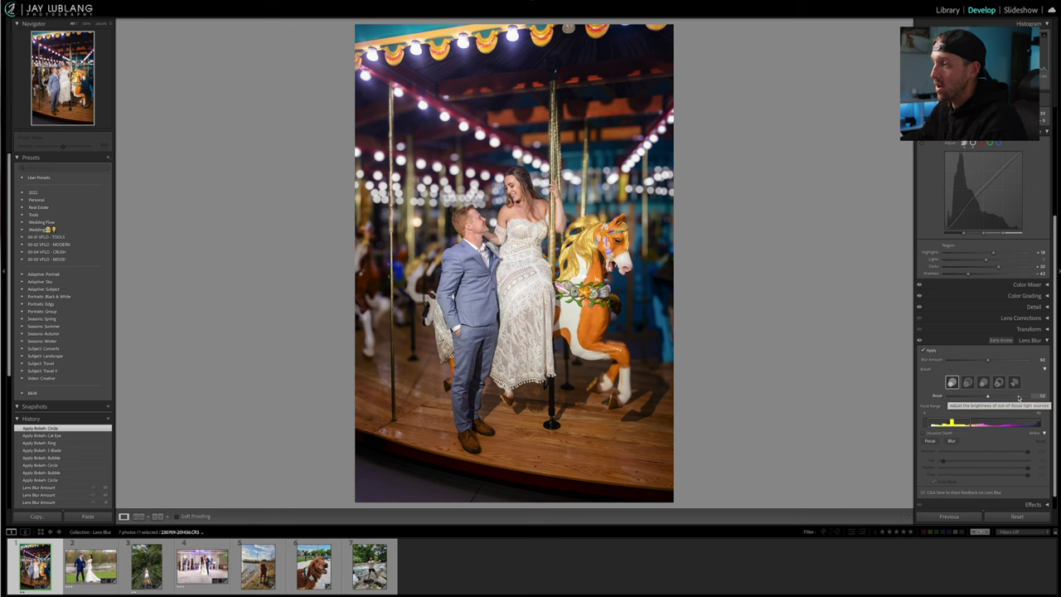
{"action": "left_click_drag", "start_coordinate": [1019, 399], "coordinate": [1024, 398]}
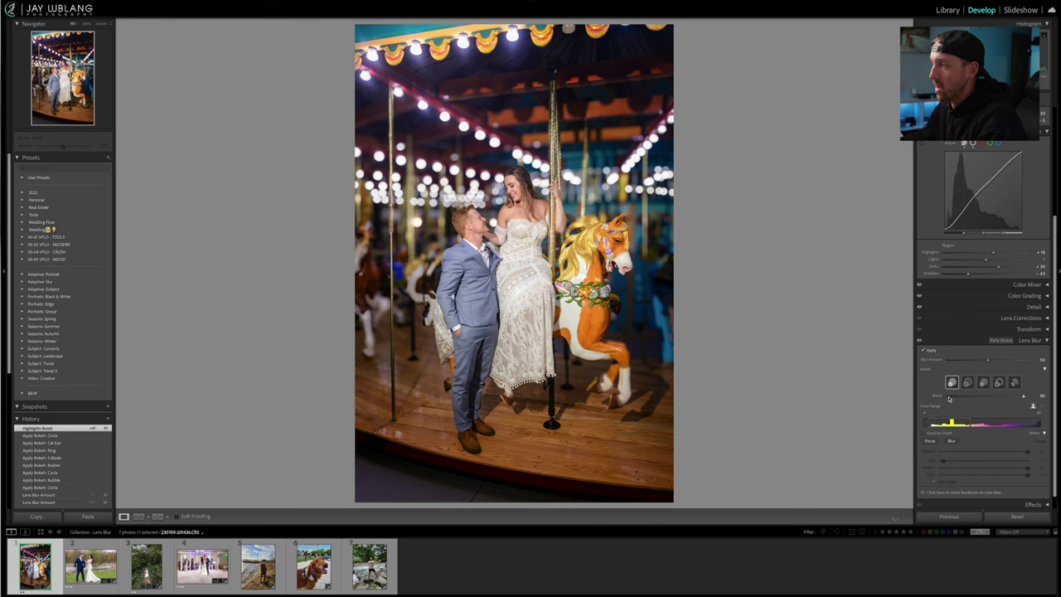
Drop Boost to 0 for comparison, then reset it to 50.
{"action": "left_click", "coordinate": [949, 397]}
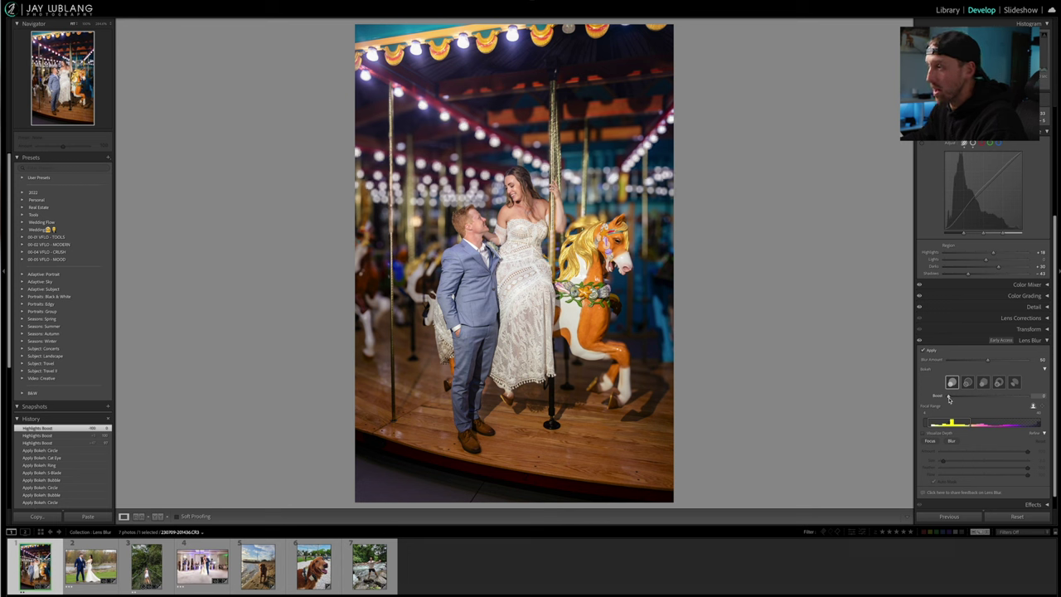
{"action": "double_click", "coordinate": [949, 397]}
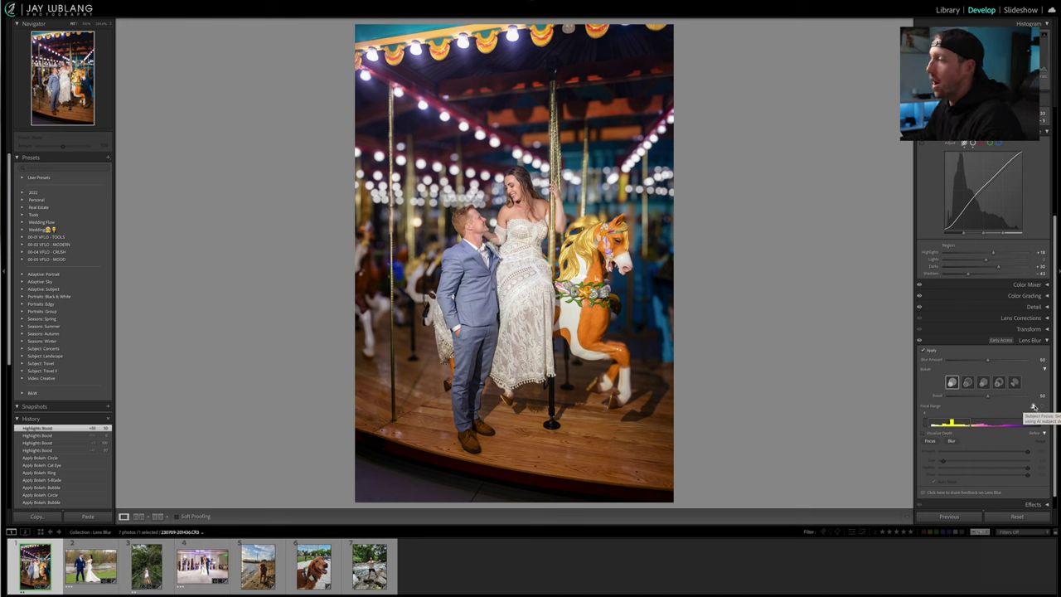
Apply Subject Focus, resize the focal range, then shift it from nearest to farthest depths.
{"action": "left_click", "coordinate": [1034, 406]}
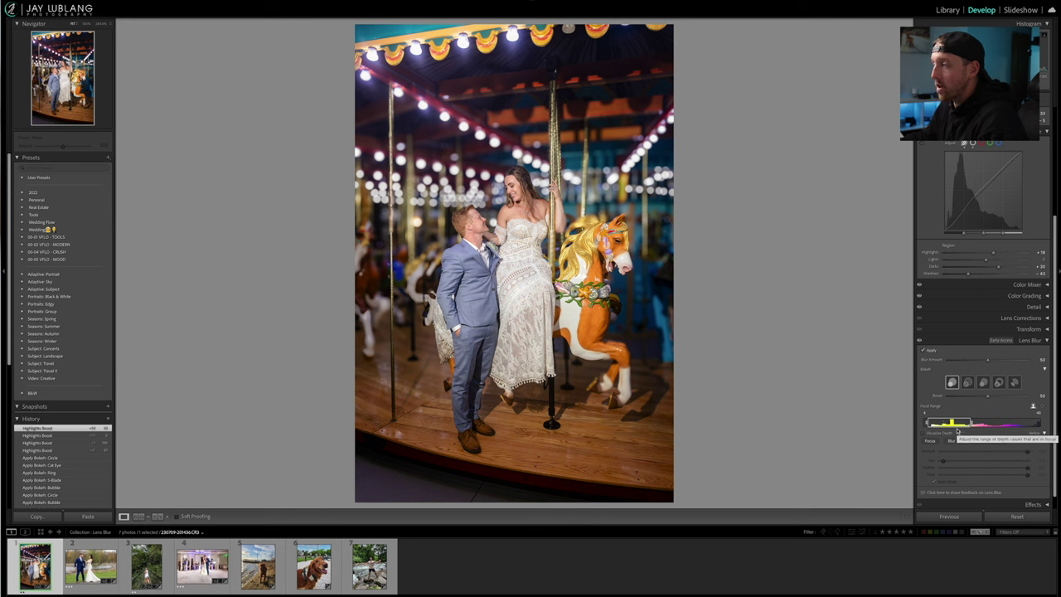
{"action": "left_click_drag", "start_coordinate": [957, 430], "coordinate": [1017, 423]}
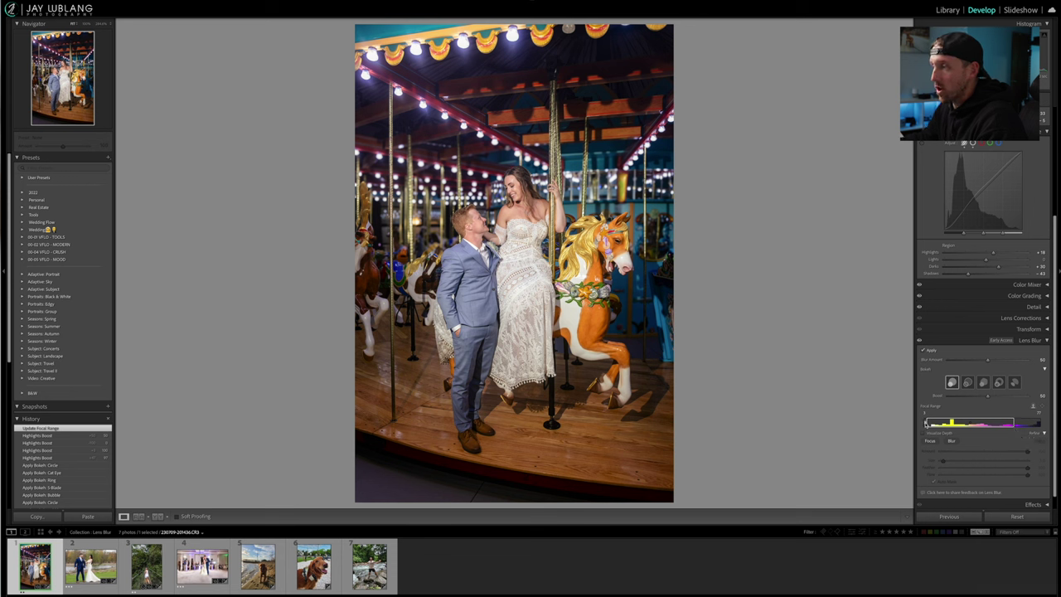
{"action": "left_click_drag", "start_coordinate": [927, 423], "coordinate": [987, 424]}
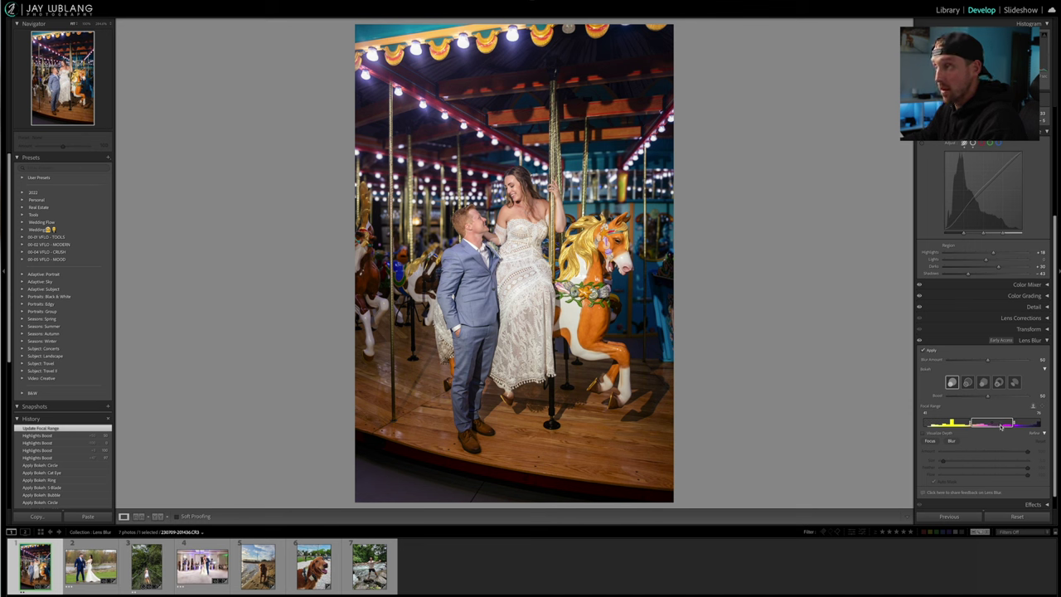
{"action": "left_click_drag", "start_coordinate": [1001, 425], "coordinate": [943, 423]}
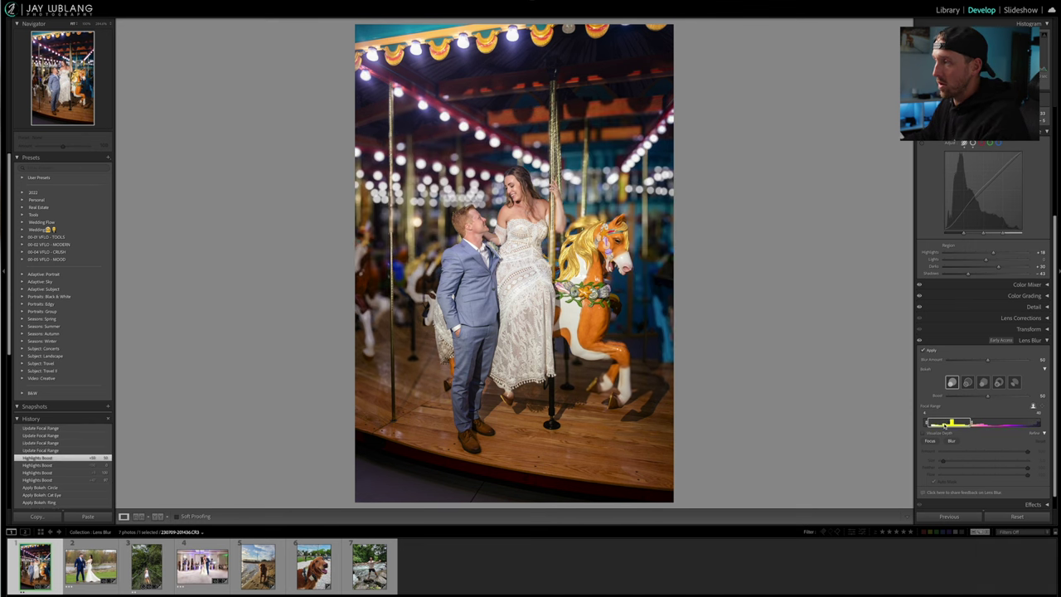
{"action": "left_click_drag", "start_coordinate": [944, 425], "coordinate": [1022, 425]}
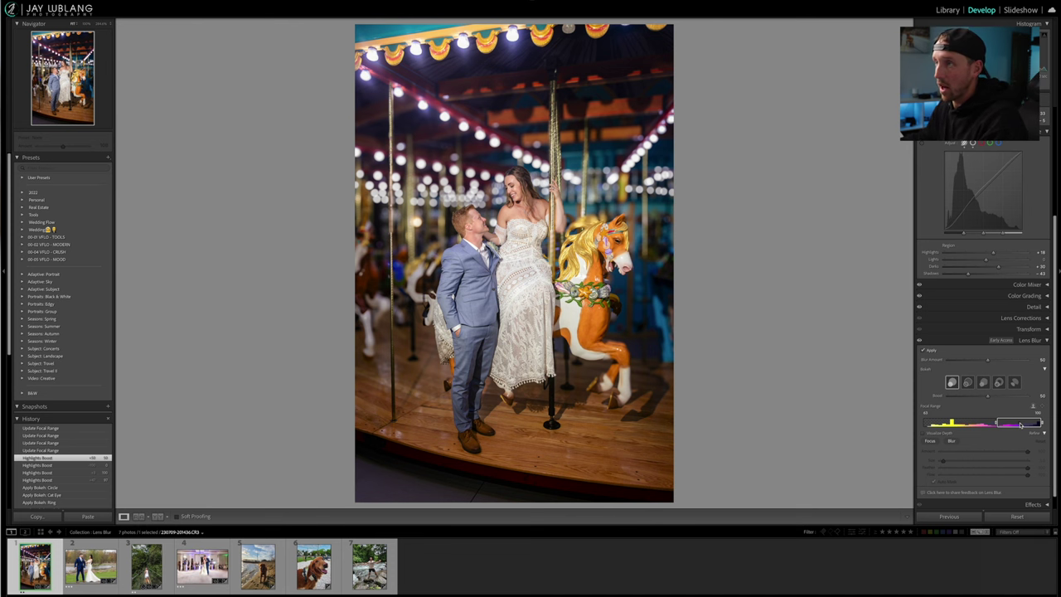
{"action": "left_click", "coordinate": [1021, 425]}
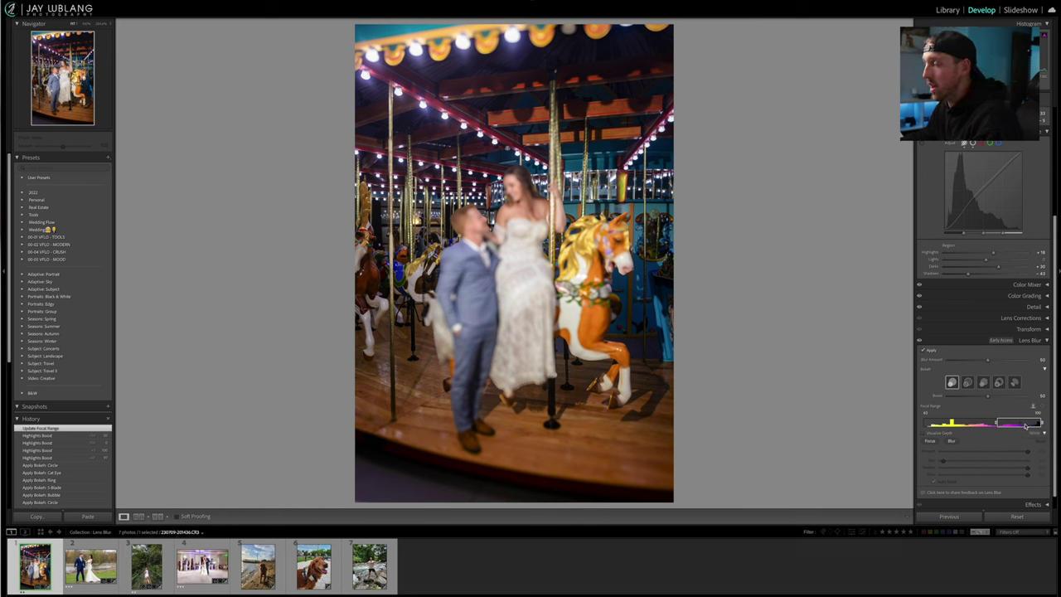
Slide the focal range back to the near depths so the couple is sharp.
{"action": "left_click_drag", "start_coordinate": [1024, 425], "coordinate": [947, 429]}
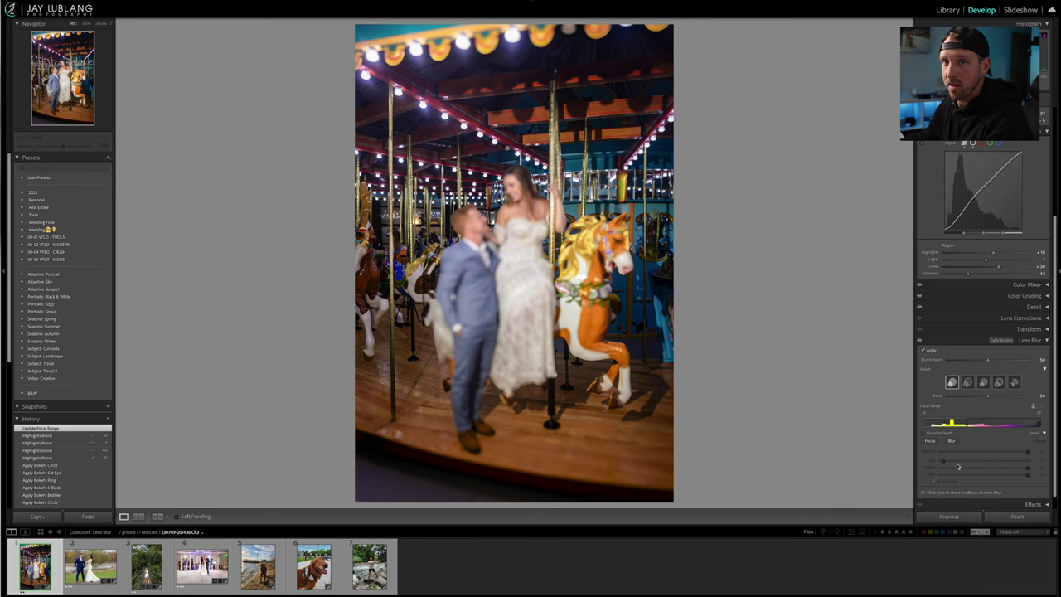
{"action": "left_click", "coordinate": [948, 427]}
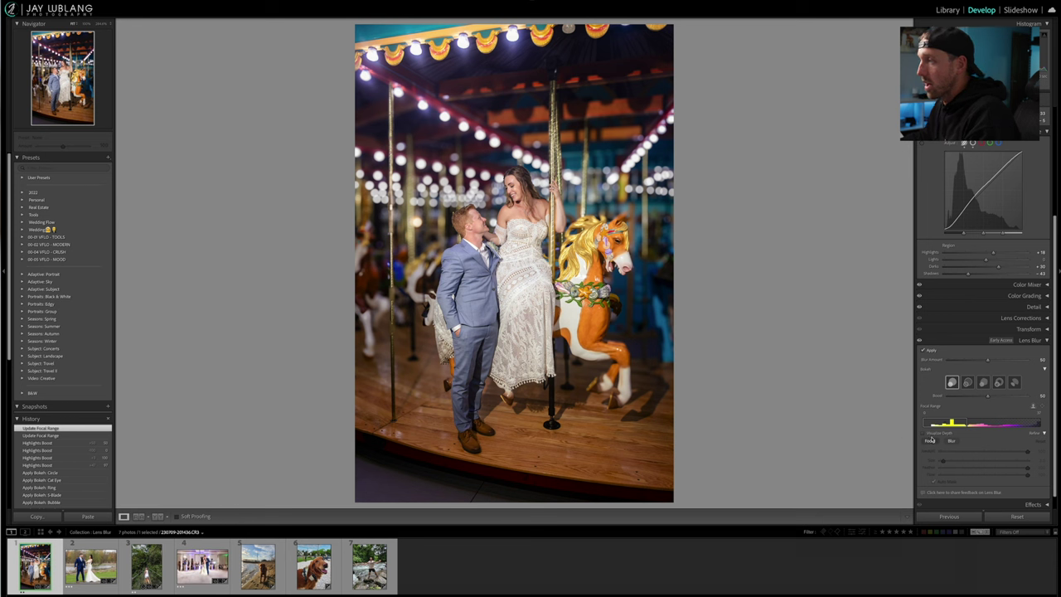
{"action": "left_click", "coordinate": [922, 433]}
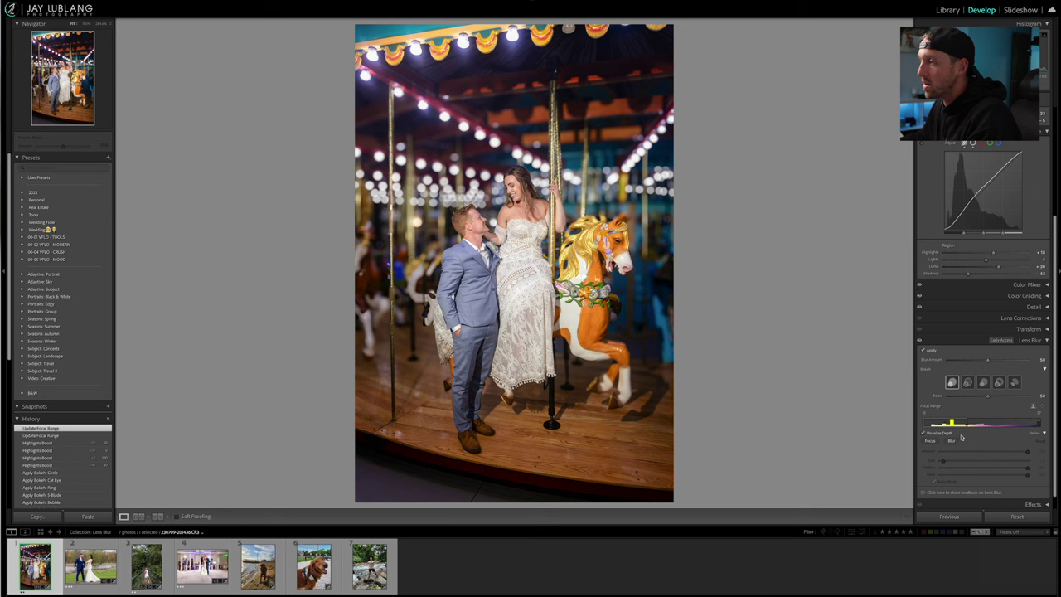
{"action": "left_click", "coordinate": [950, 441]}
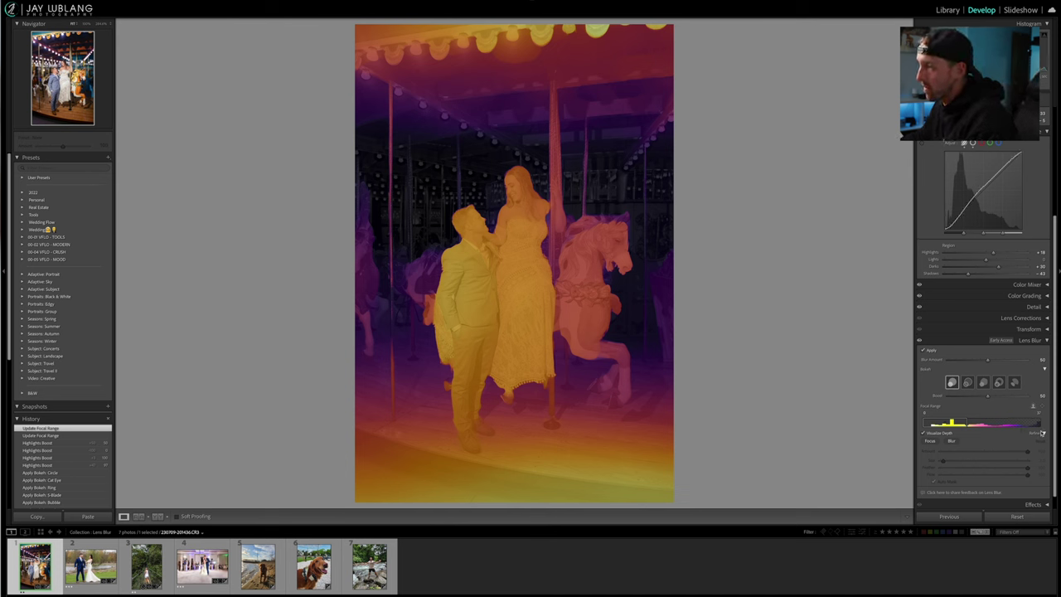
{"action": "left_click", "coordinate": [923, 436]}
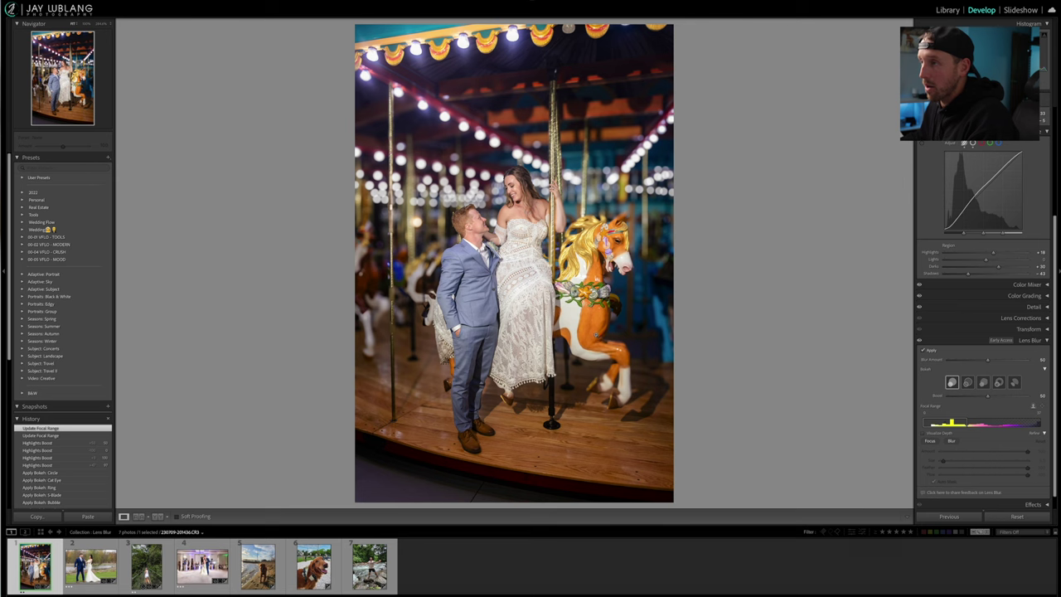
Zoom to 1:1 on the horse's leg, pan along the knee edges, then zoom back out.
{"action": "left_click", "coordinate": [663, 391]}
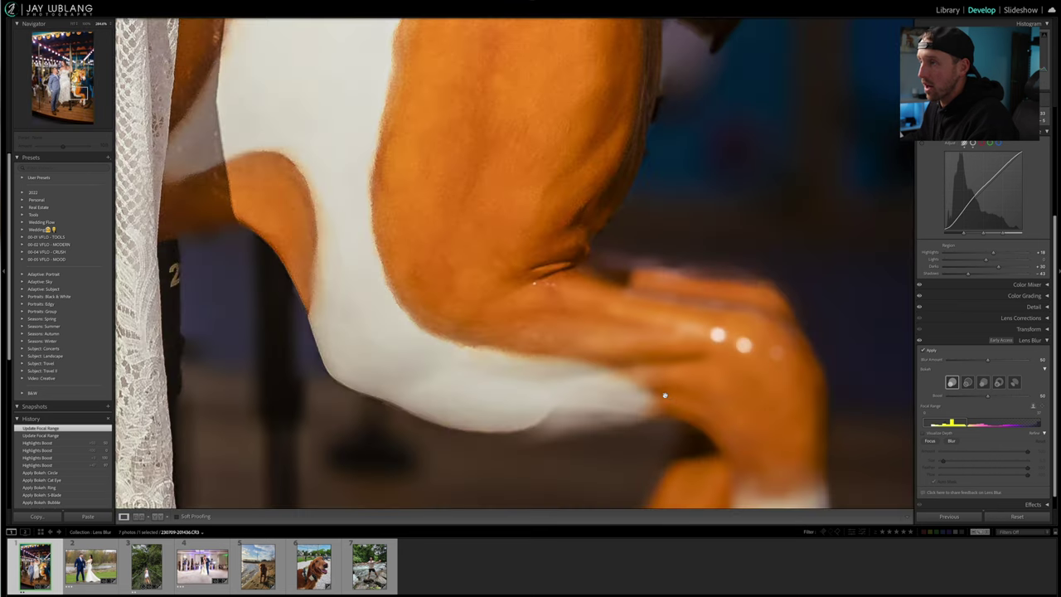
{"action": "left_click_drag", "start_coordinate": [656, 383], "coordinate": [560, 214]}
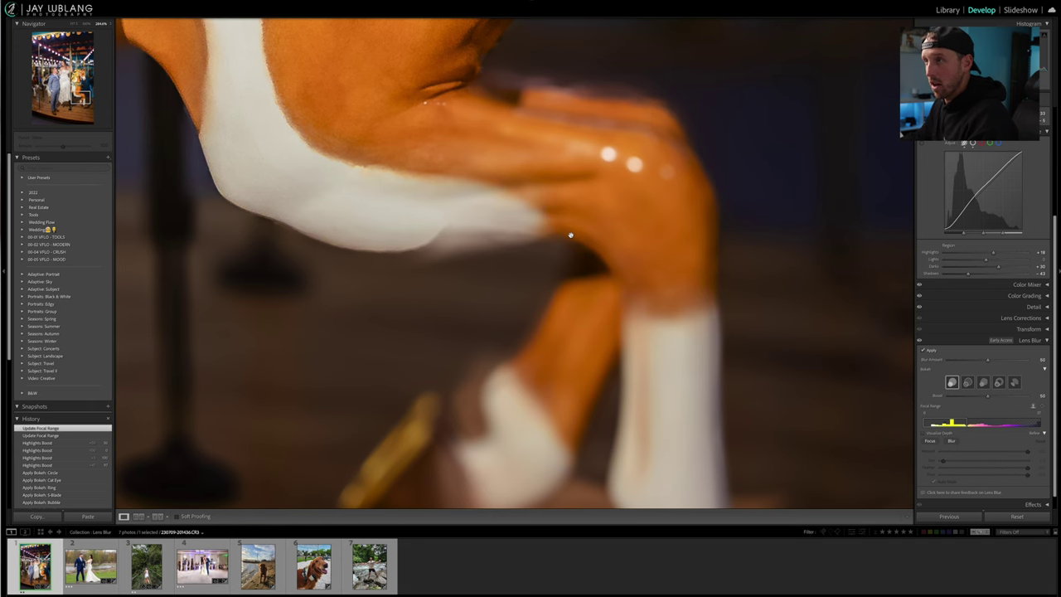
{"action": "left_click_drag", "start_coordinate": [570, 235], "coordinate": [514, 194]}
{"action": "left_click_drag", "start_coordinate": [595, 273], "coordinate": [696, 274]}
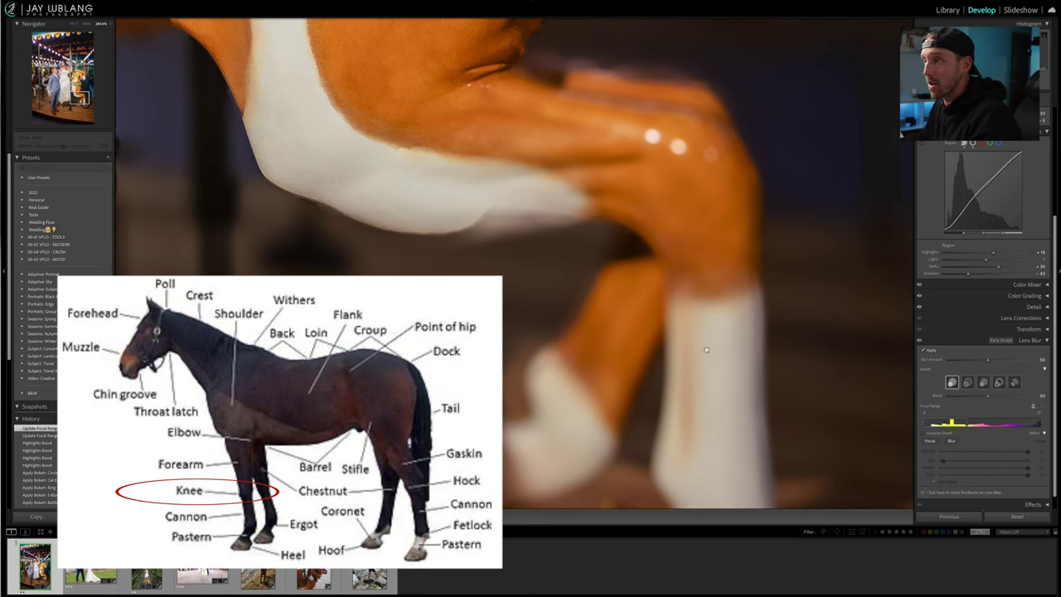
{"action": "left_click", "coordinate": [498, 212]}
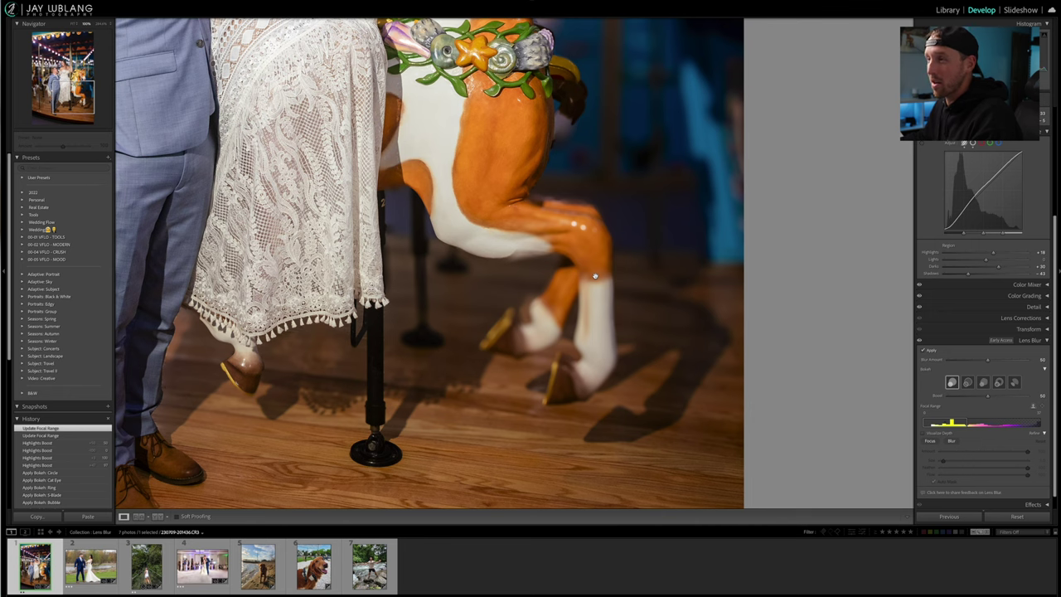
{"action": "scroll", "coordinate": [593, 276], "scroll_direction": "up", "scroll_amount": 5}
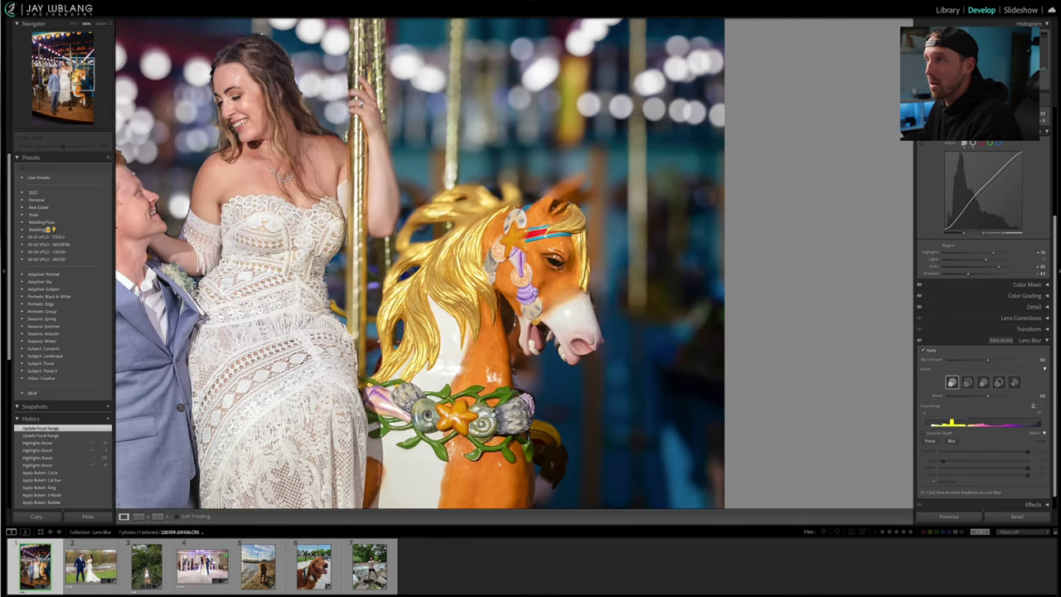
Zoom in on the carousel couple's outlines, then pan down to inspect the horse's legs and floor.
{"action": "scroll", "coordinate": [553, 300], "scroll_direction": "up", "scroll_amount": 1}
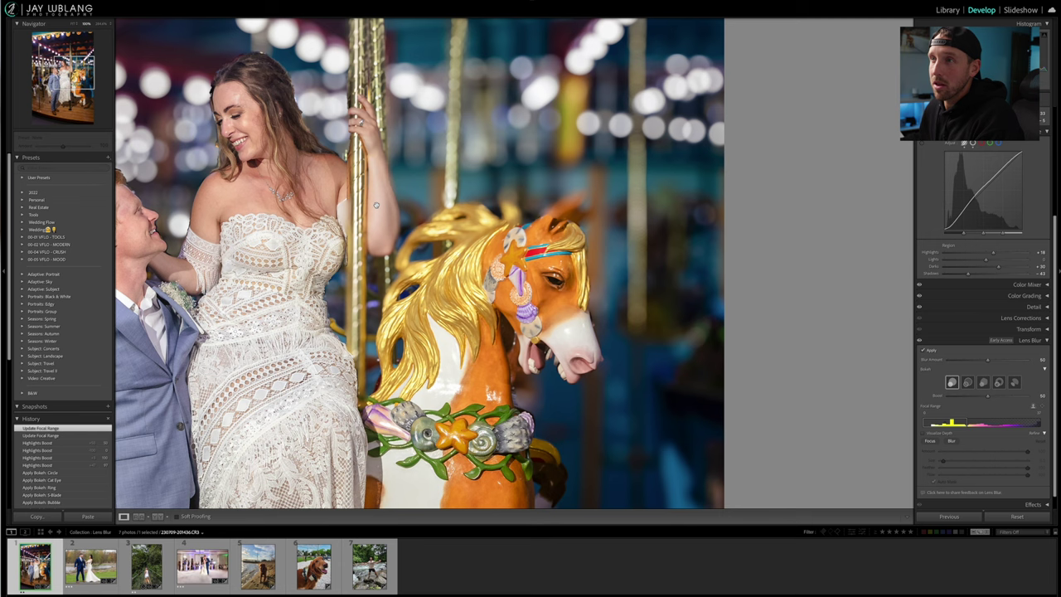
{"action": "left_click", "coordinate": [291, 102]}
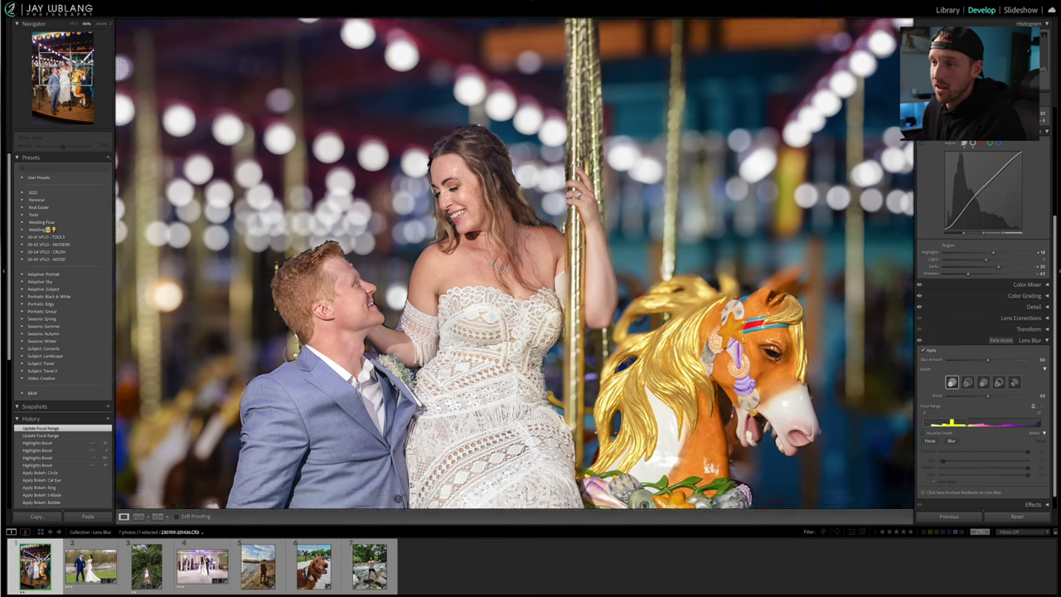
{"action": "left_click_drag", "start_coordinate": [348, 398], "coordinate": [349, 257]}
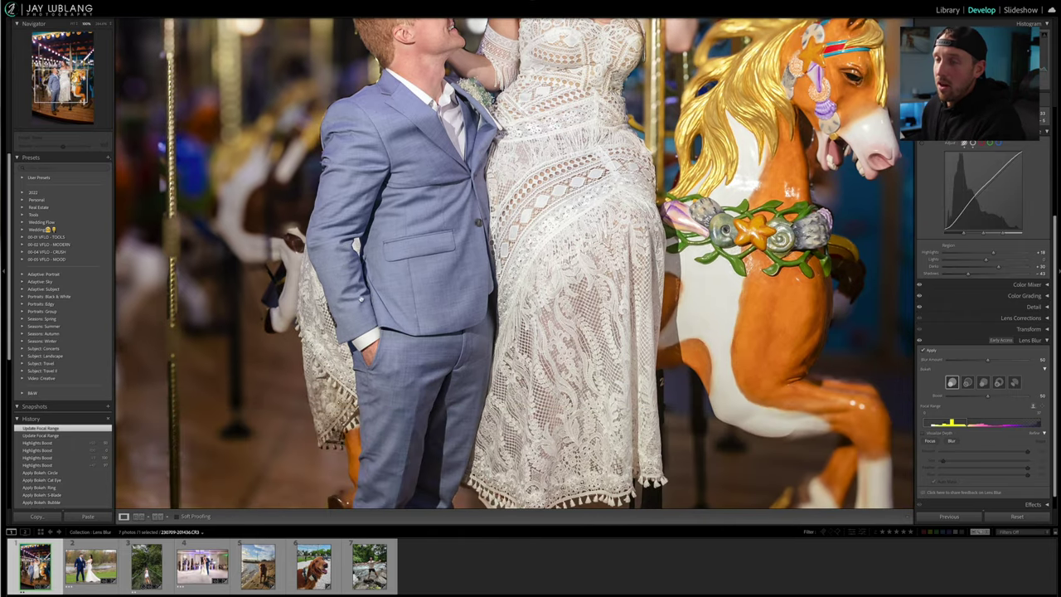
{"action": "left_click_drag", "start_coordinate": [287, 293], "coordinate": [286, 252]}
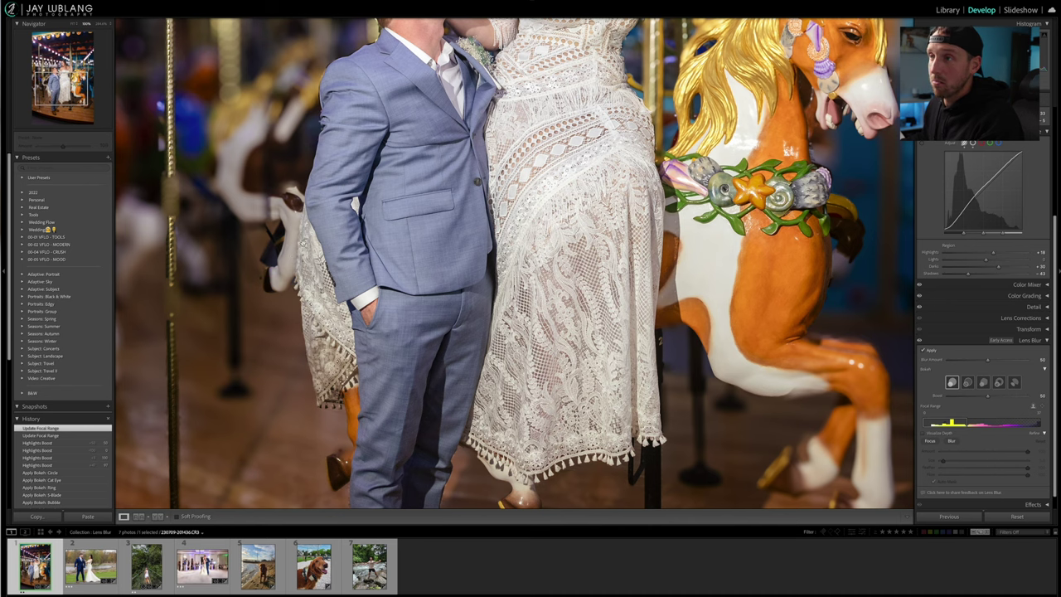
{"action": "left_click_drag", "start_coordinate": [892, 445], "coordinate": [677, 329]}
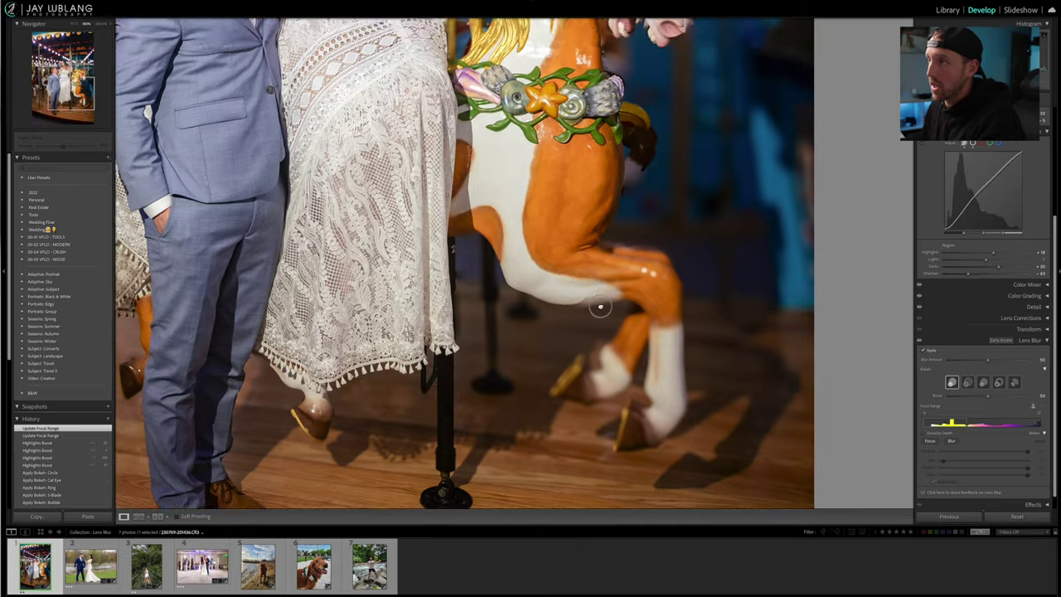
Fit the carousel photo in view, enable the Lens Blur Focus refine brush, then switch it to Blur.
{"action": "left_click", "coordinate": [599, 303]}
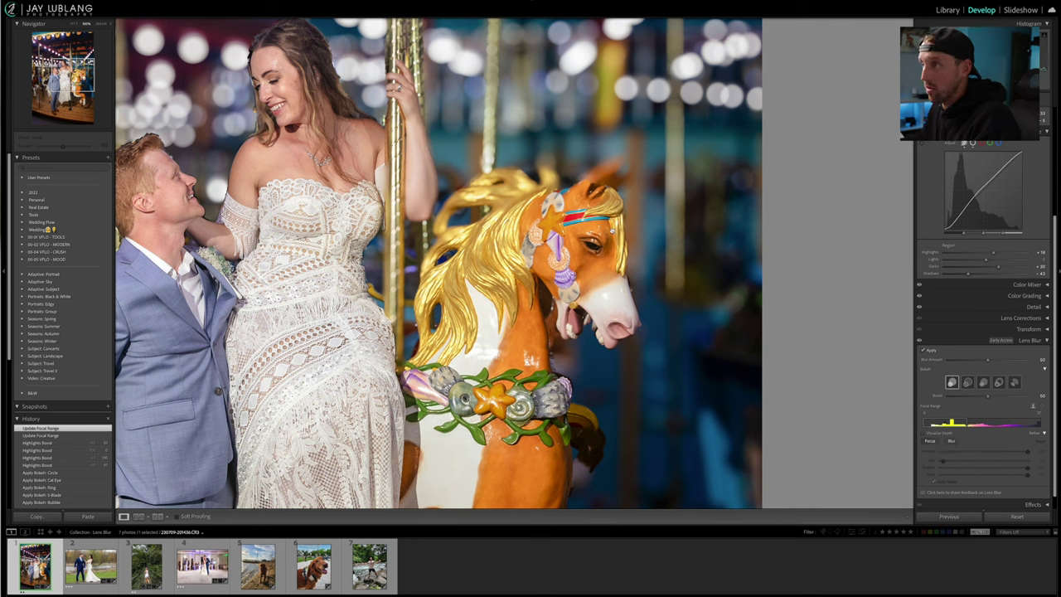
{"action": "left_click", "coordinate": [931, 441]}
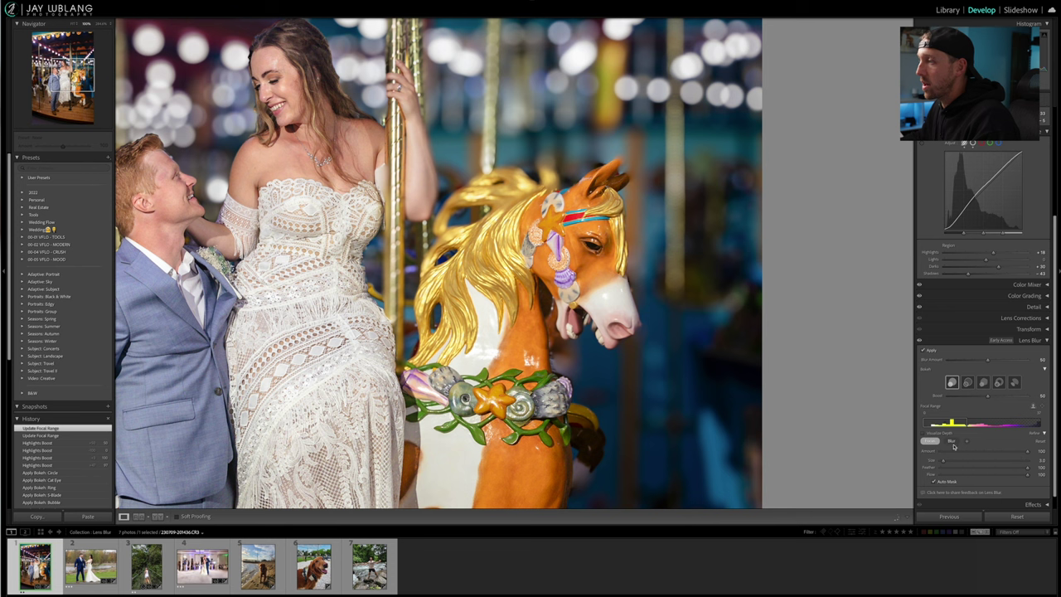
{"action": "left_click", "coordinate": [952, 441]}
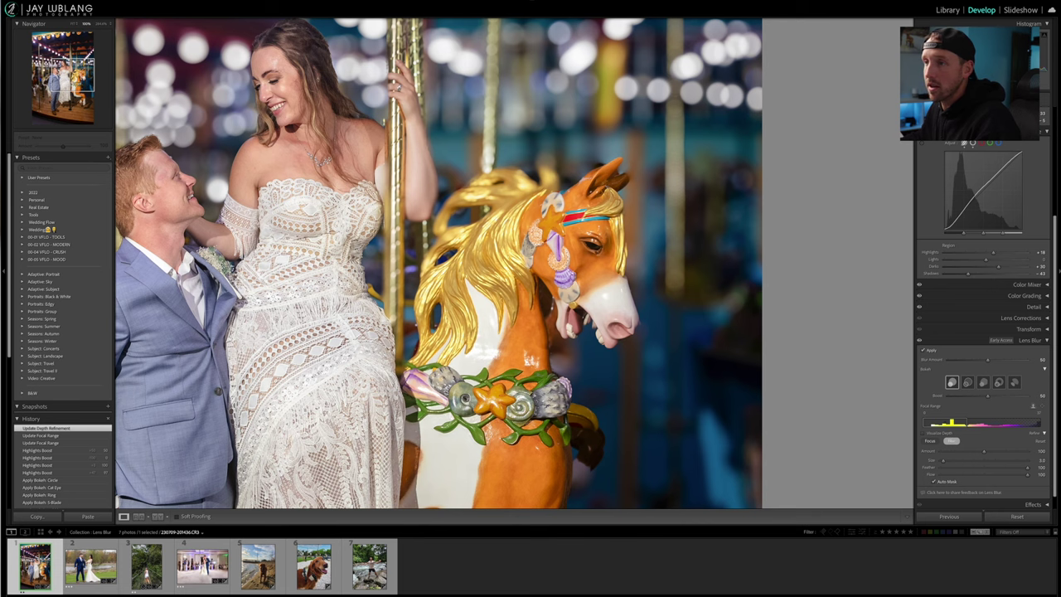
Paint extra blur along the background beside the groom's suit edge and the lace dress.
{"action": "left_click_drag", "start_coordinate": [270, 336], "coordinate": [514, 222]}
{"action": "left_click_drag", "start_coordinate": [868, 138], "coordinate": [823, 125]}
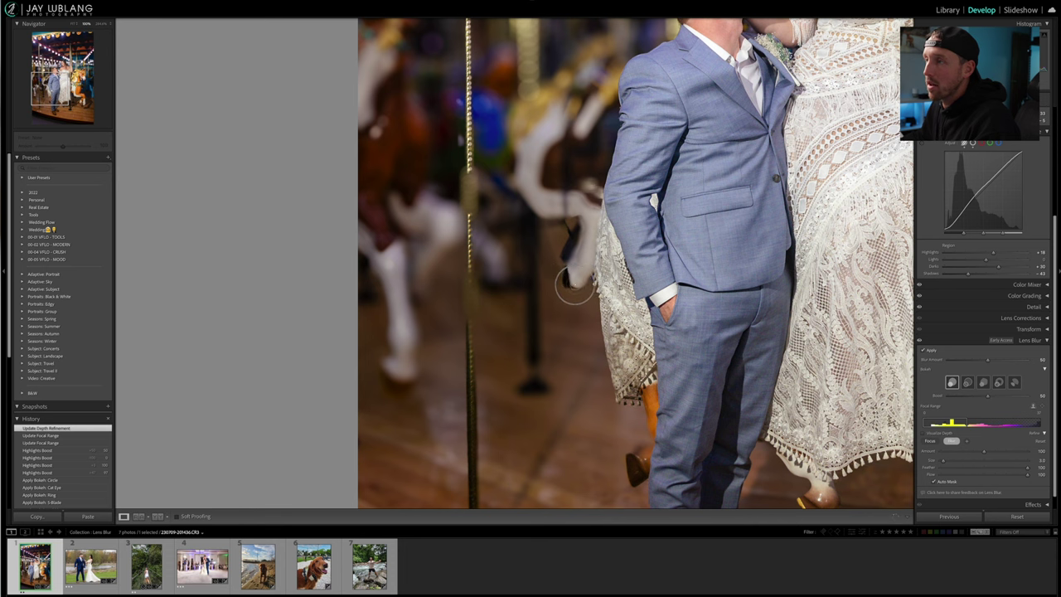
{"action": "key", "text": "z"}
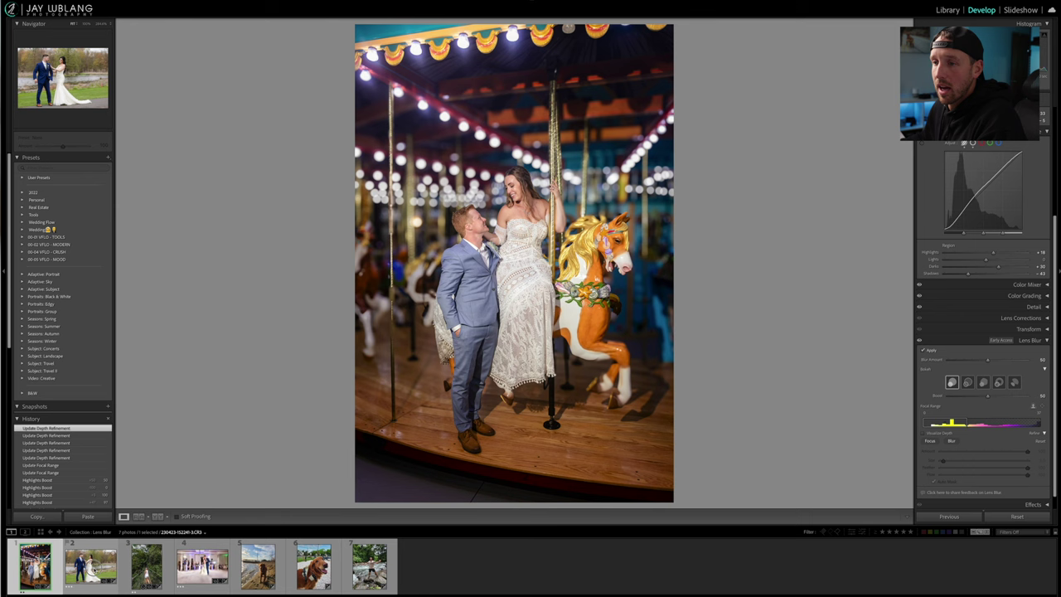
Select thumbnail 2, the couple-by-the-river photo, in the Filmstrip.
{"action": "left_click", "coordinate": [89, 572]}
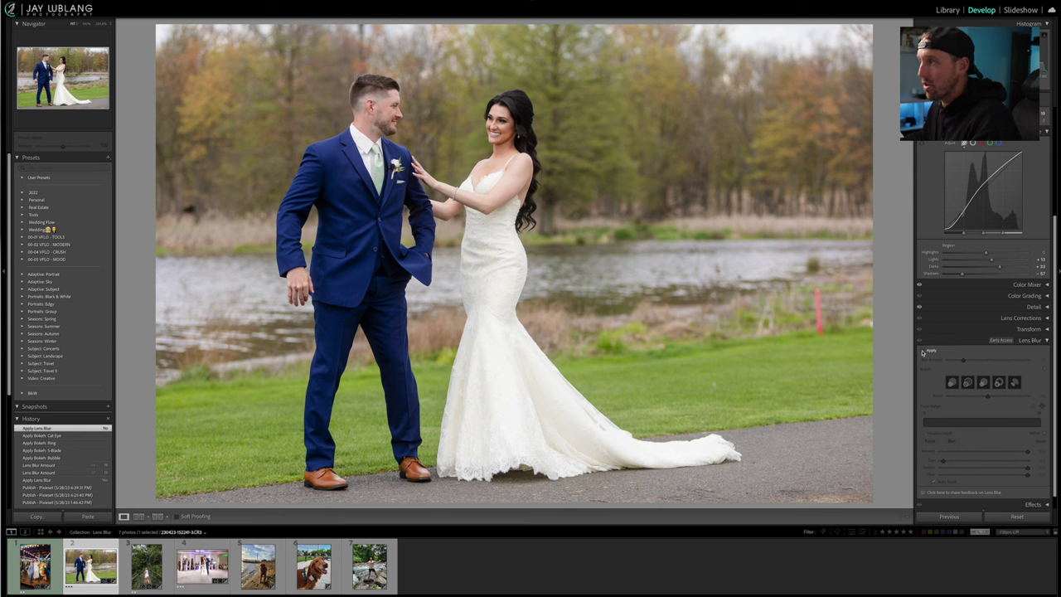
Tick Apply in the Lens Blur panel for the lakeside couple photo.
{"action": "left_click", "coordinate": [922, 352]}
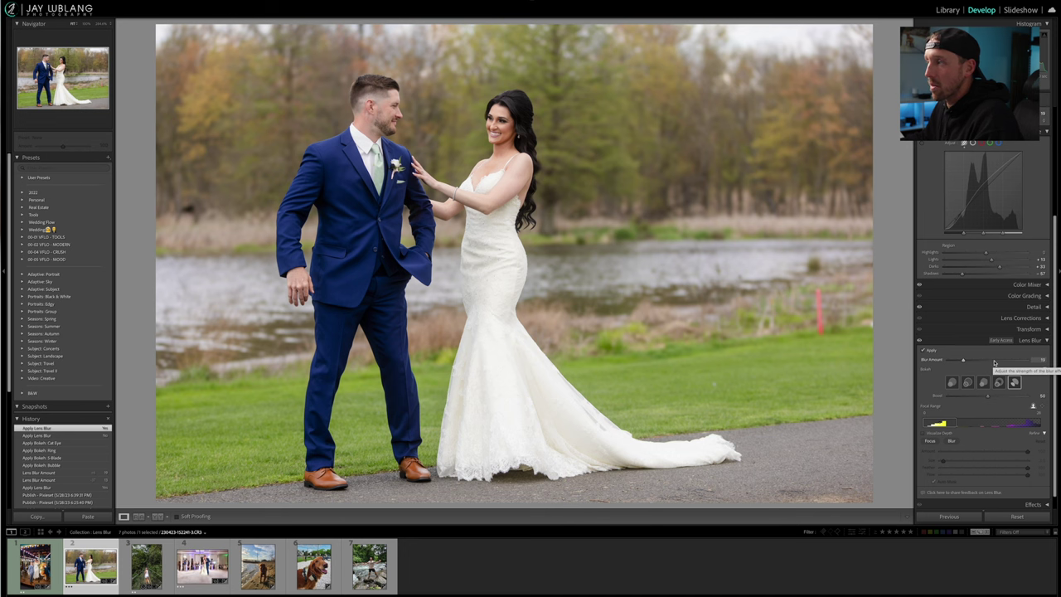
Raise the Lens Blur amount to about 58 and toggle the blur off and on to compare.
{"action": "left_click", "coordinate": [994, 362]}
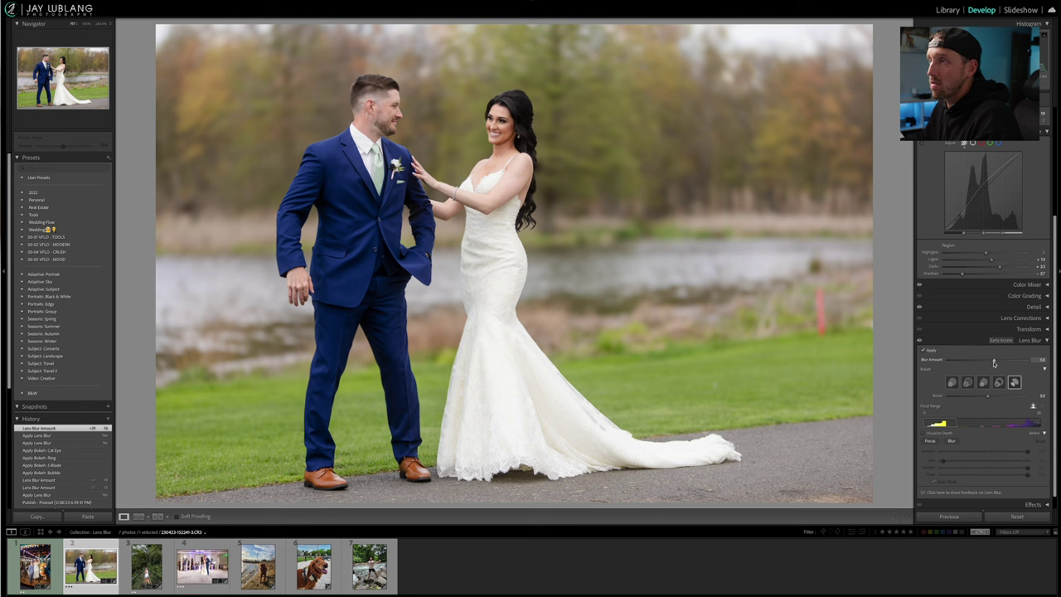
{"action": "left_click", "coordinate": [919, 341]}
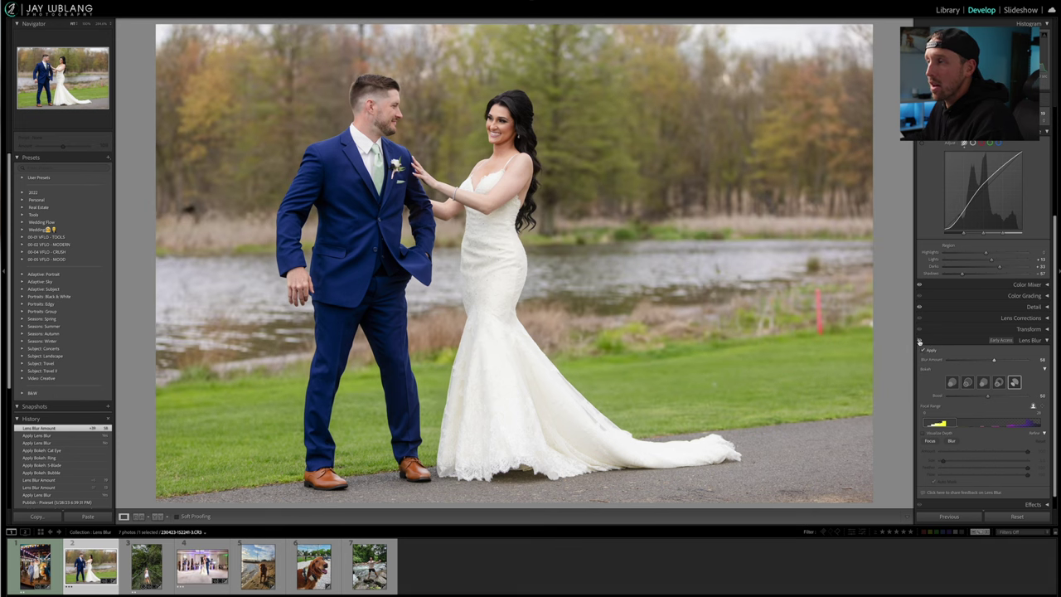
{"action": "left_click", "coordinate": [918, 341]}
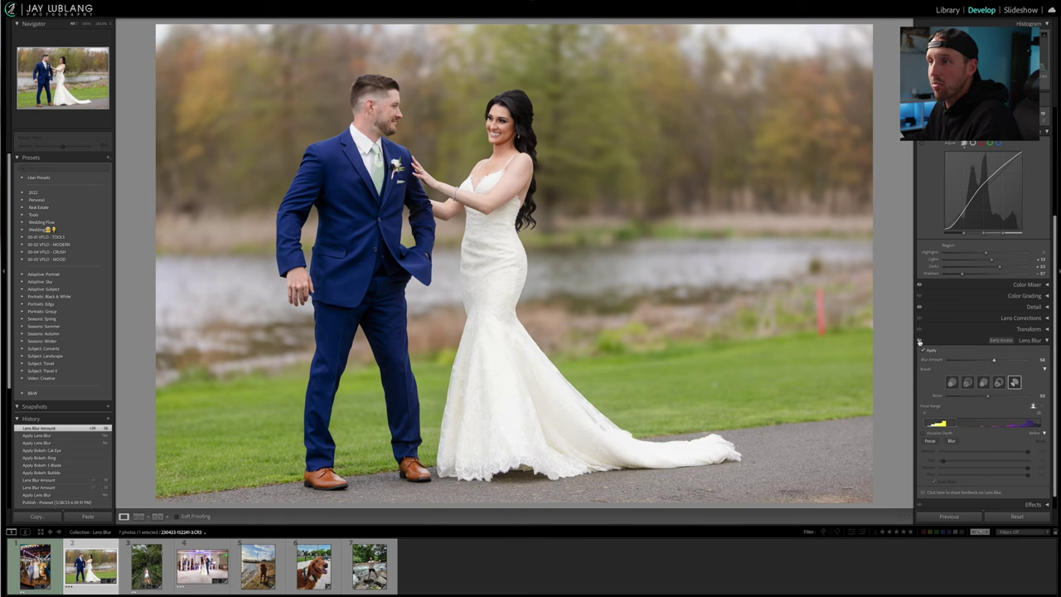
{"action": "left_click", "coordinate": [918, 342]}
{"action": "left_click", "coordinate": [919, 341]}
Compare the bride's hair at 100% with Lens Blur off and on, then open the suspension bridge photo.
{"action": "left_click", "coordinate": [541, 238]}
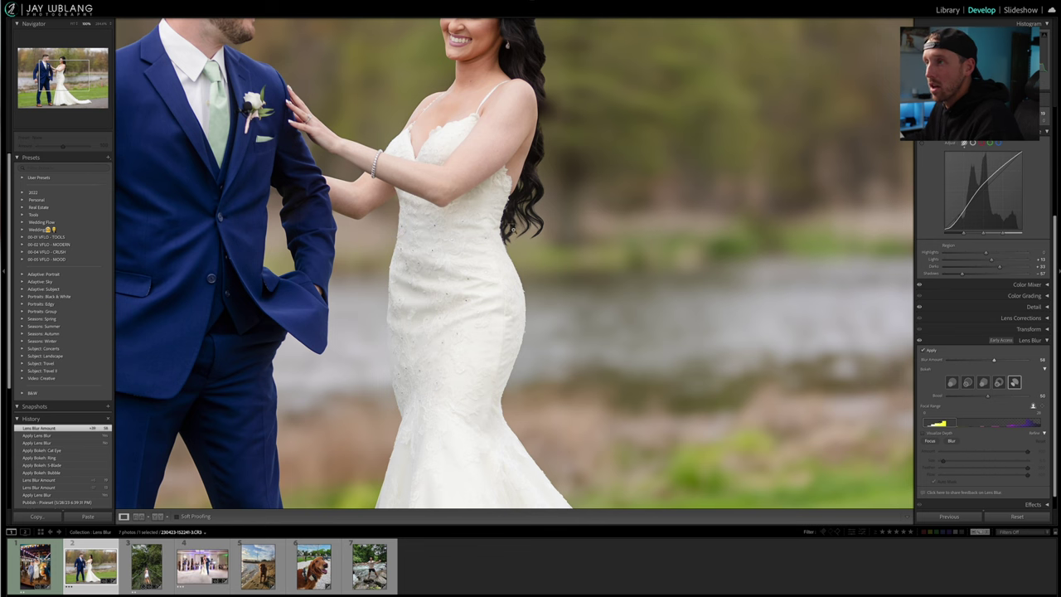
{"action": "scroll", "coordinate": [590, 274], "scroll_direction": "up", "scroll_amount": 1}
{"action": "scroll", "coordinate": [594, 281], "scroll_direction": "up", "scroll_amount": 2}
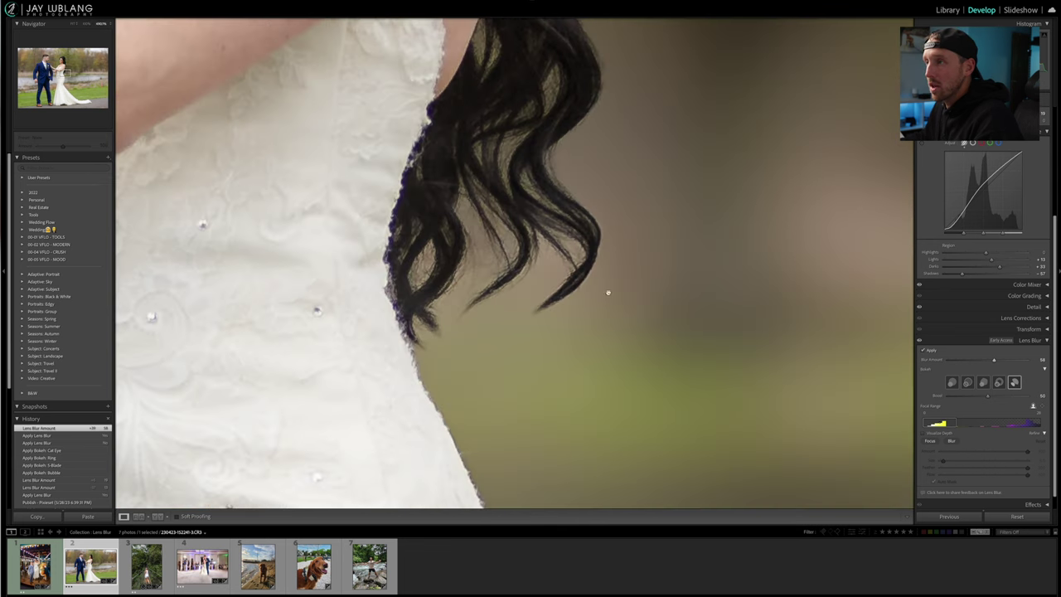
{"action": "left_click", "coordinate": [920, 341]}
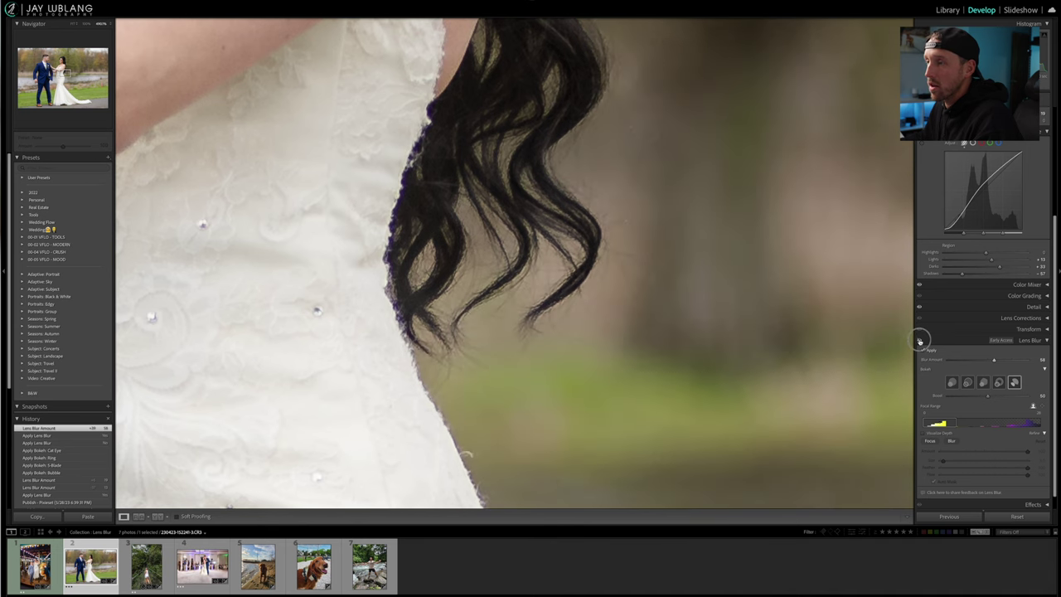
{"action": "left_click", "coordinate": [919, 340]}
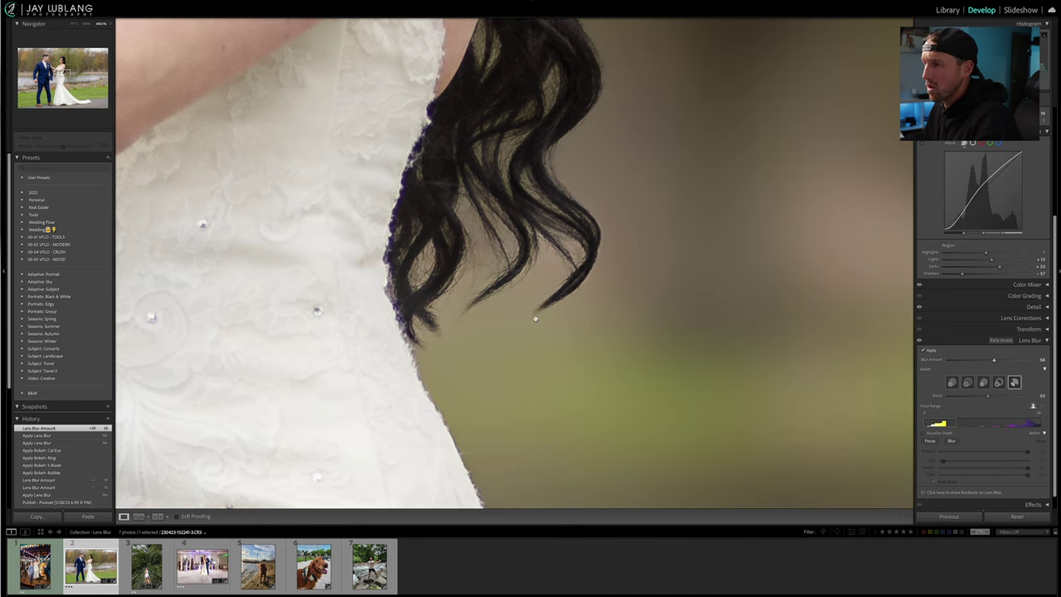
{"action": "left_click", "coordinate": [535, 318]}
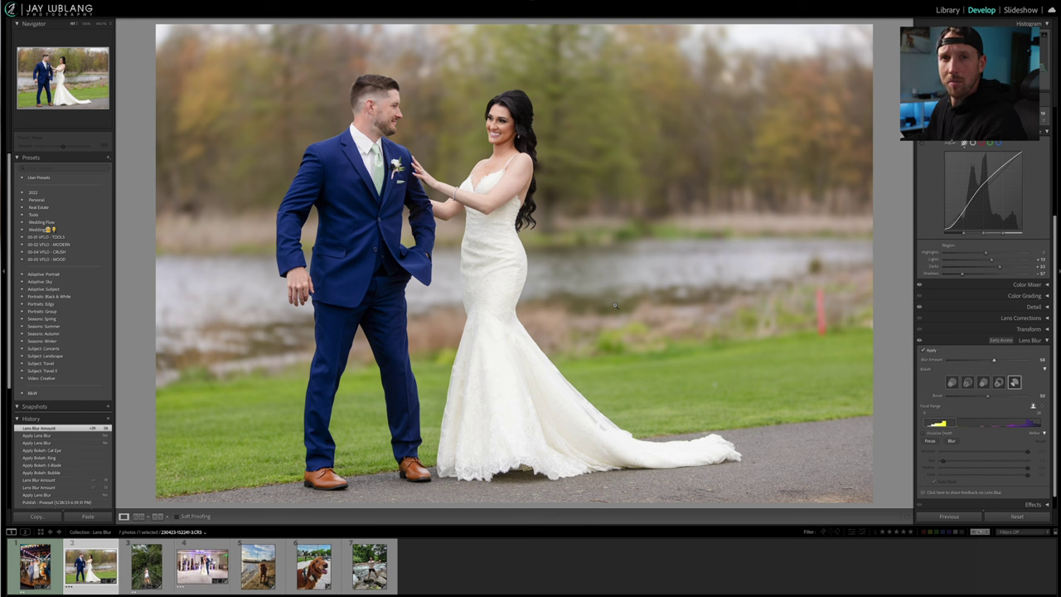
{"action": "left_click", "coordinate": [152, 565]}
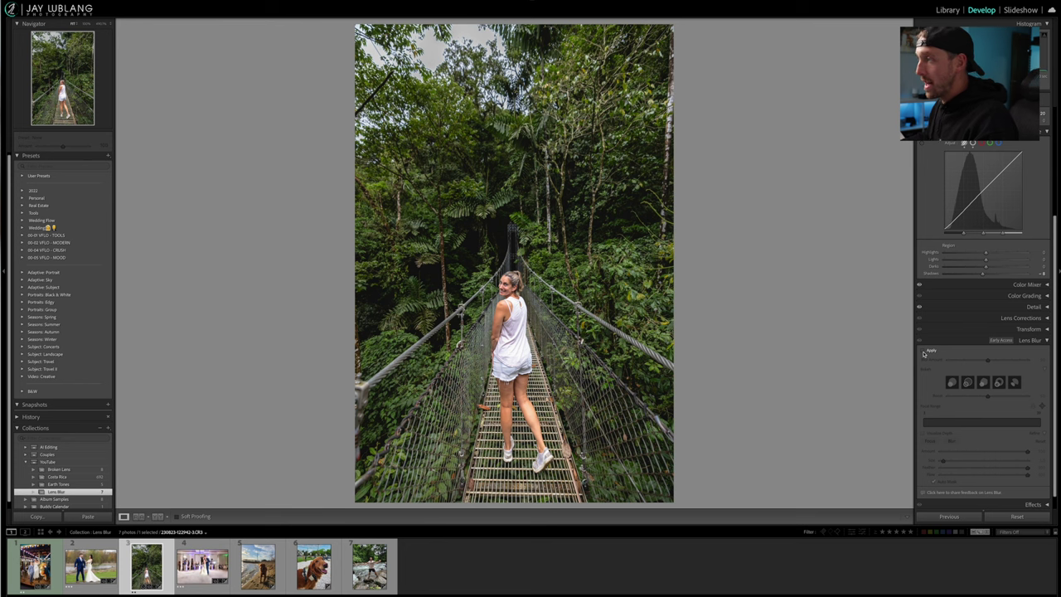
Turn on Lens Blur for the suspension bridge photo and zoom in on the blurred cable.
{"action": "left_click", "coordinate": [925, 352]}
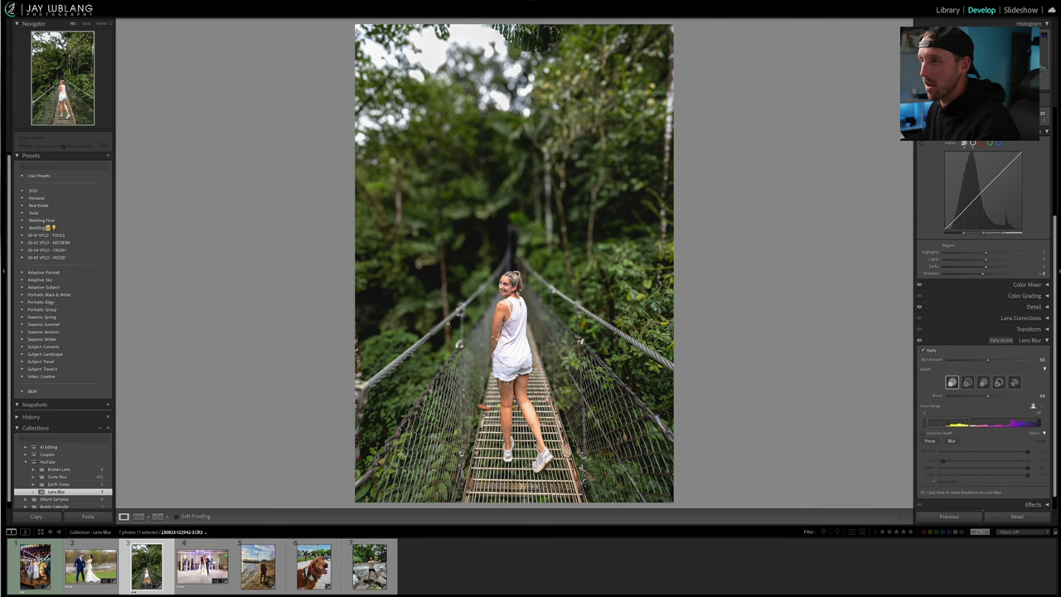
{"action": "left_click_drag", "start_coordinate": [427, 328], "coordinate": [541, 250]}
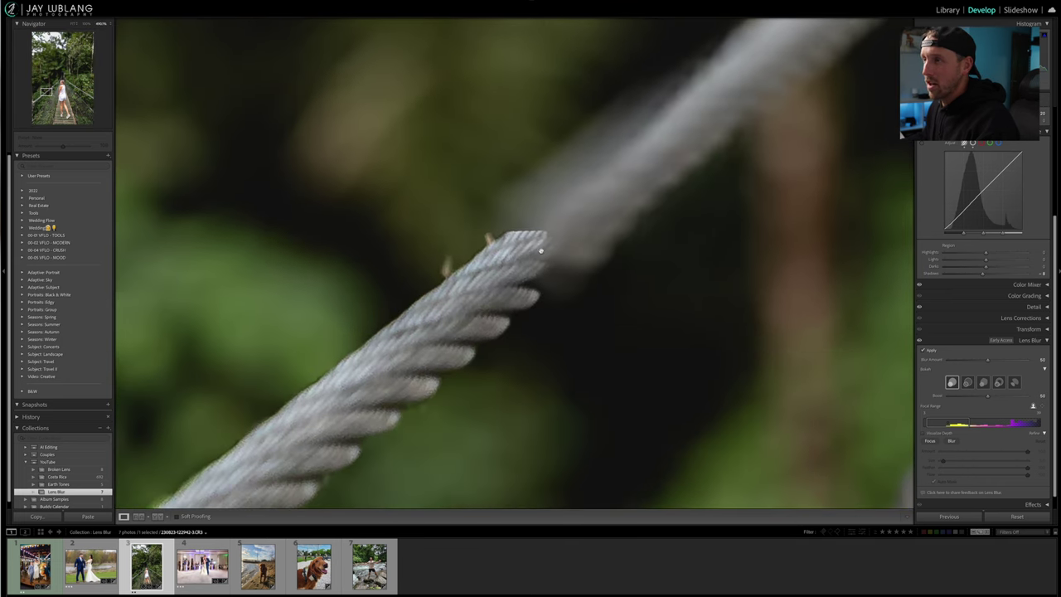
Pan around the woman, her legs and the bridge deck to check blur edges, then fit the photo.
{"action": "left_click", "coordinate": [84, 25]}
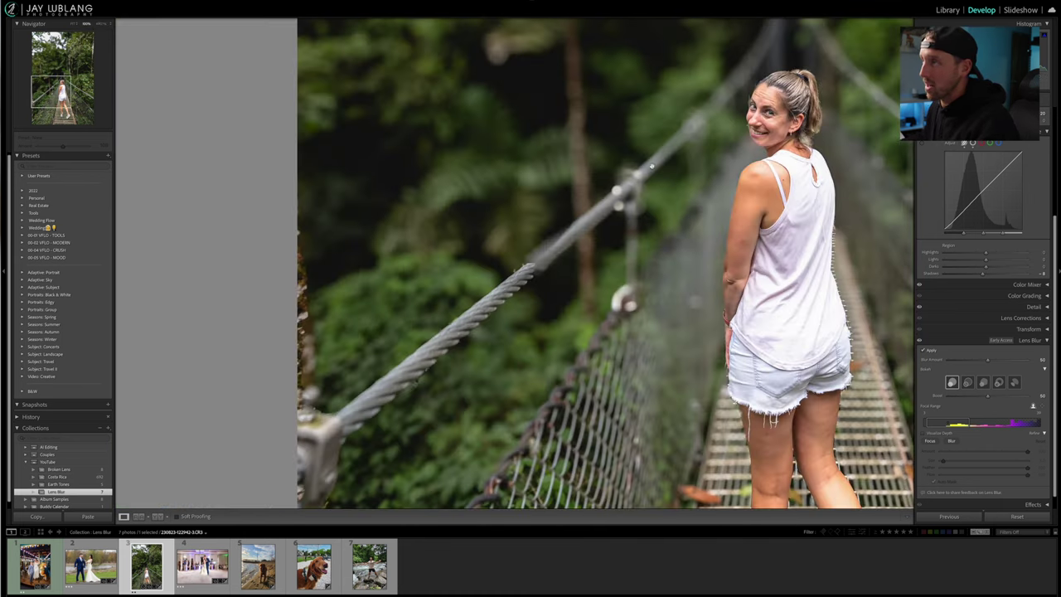
{"action": "left_click_drag", "start_coordinate": [683, 194], "coordinate": [537, 261]}
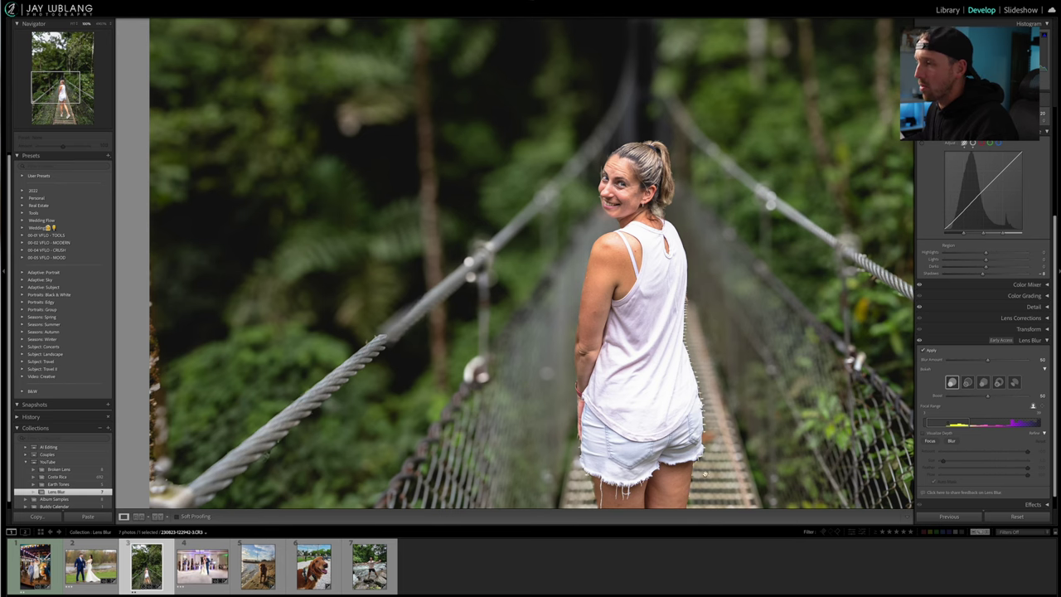
{"action": "left_click_drag", "start_coordinate": [706, 484], "coordinate": [711, 222]}
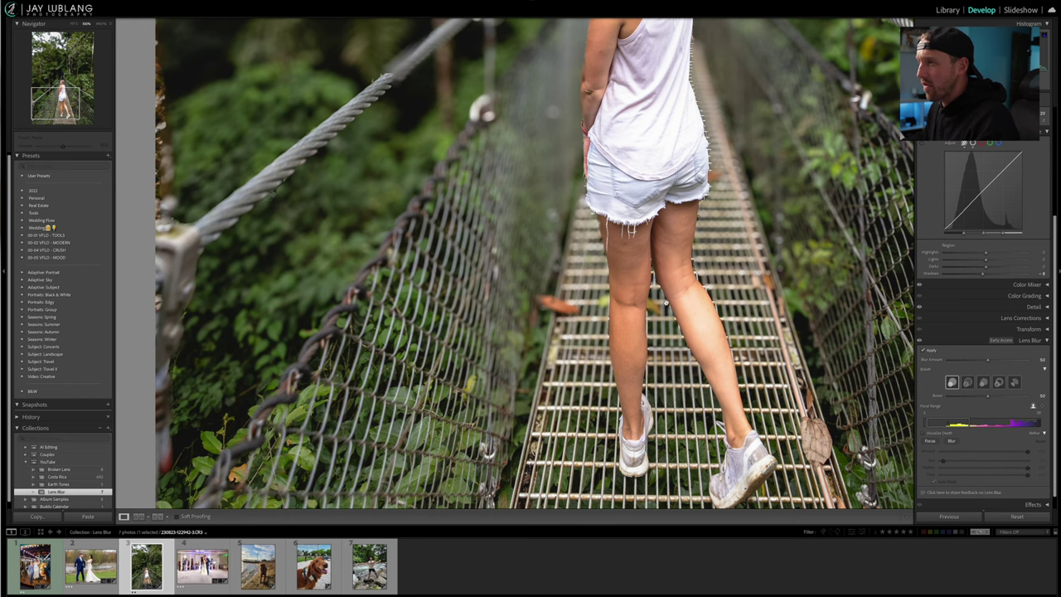
{"action": "left_click", "coordinate": [731, 271]}
{"action": "left_click", "coordinate": [708, 321]}
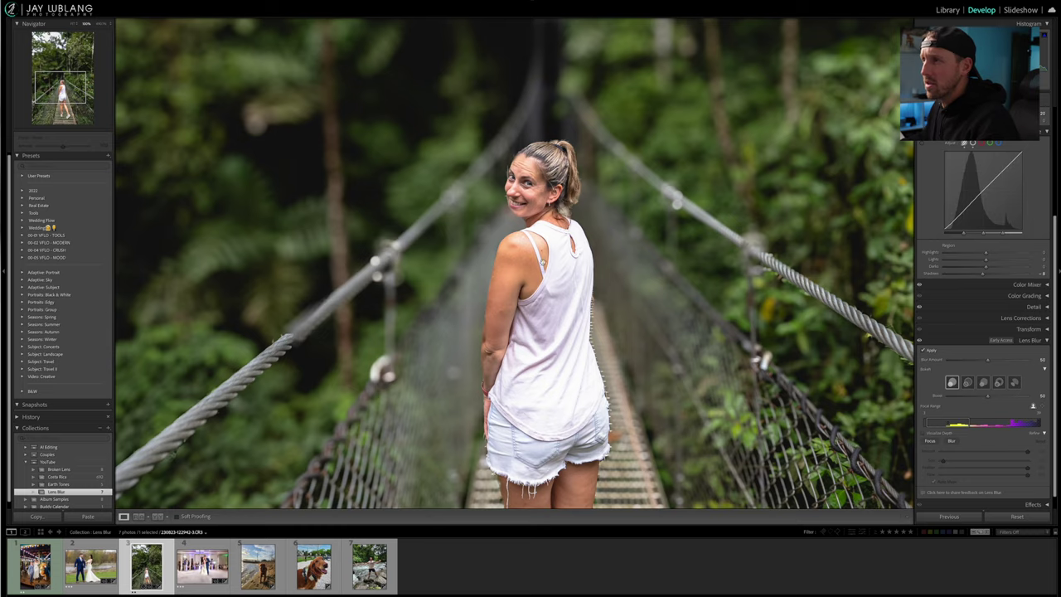
{"action": "left_click", "coordinate": [543, 262]}
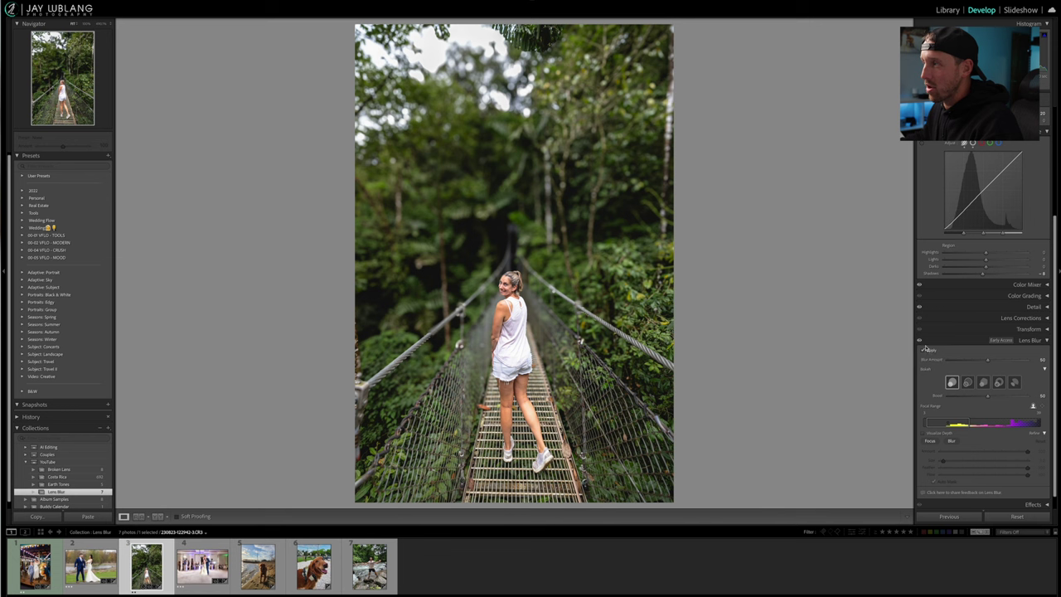
{"action": "left_click", "coordinate": [925, 350]}
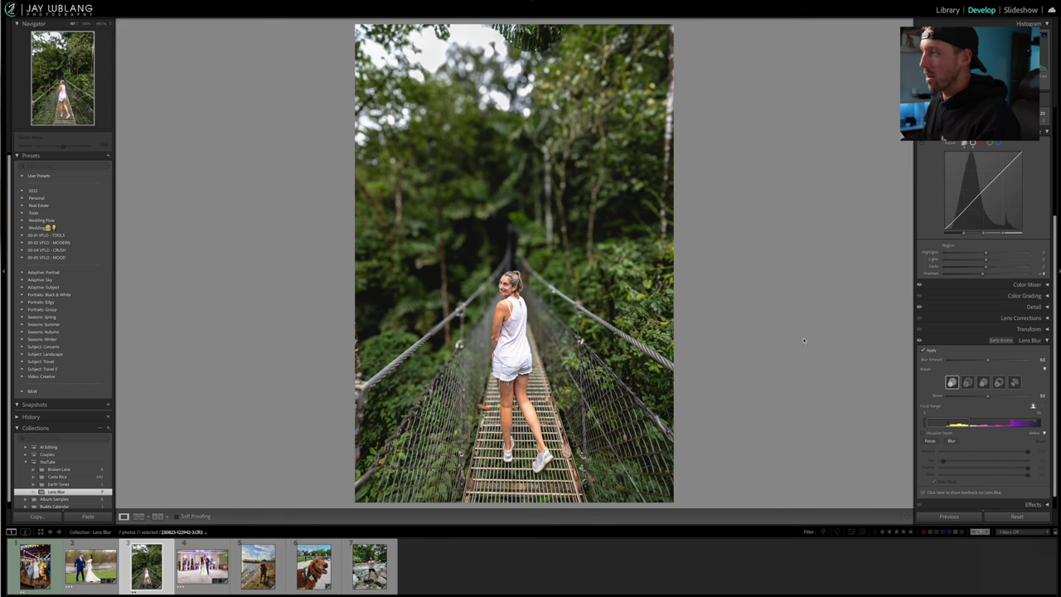
{"action": "left_click", "coordinate": [918, 341]}
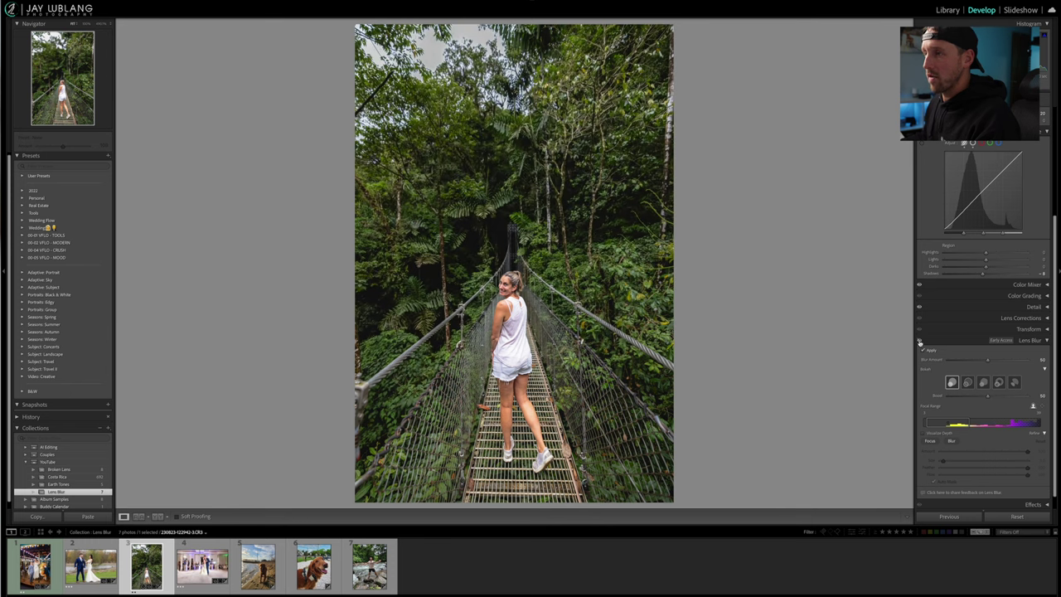
{"action": "left_click", "coordinate": [918, 341]}
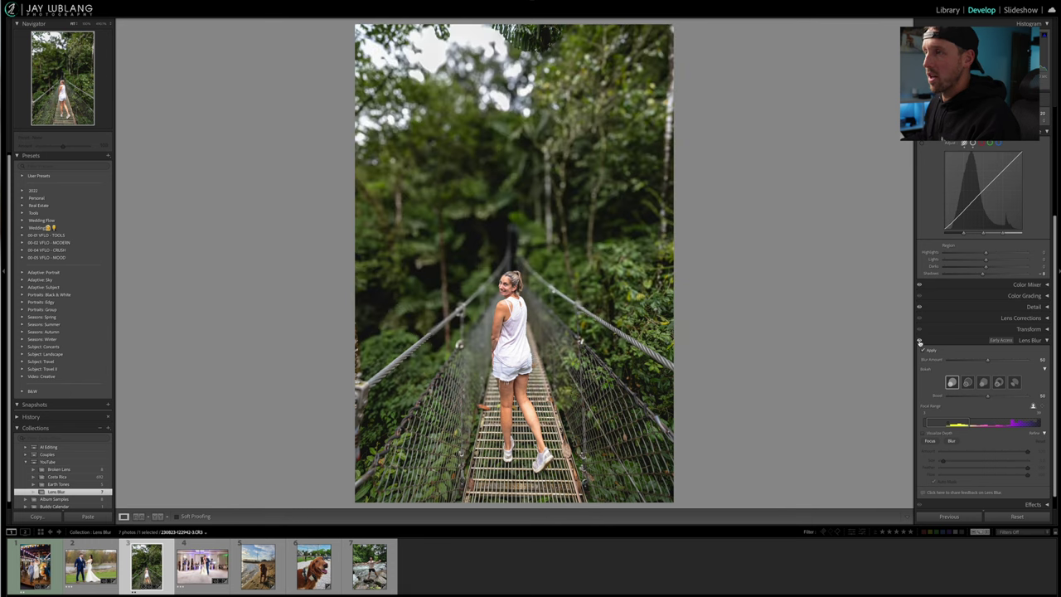
{"action": "left_click", "coordinate": [919, 342]}
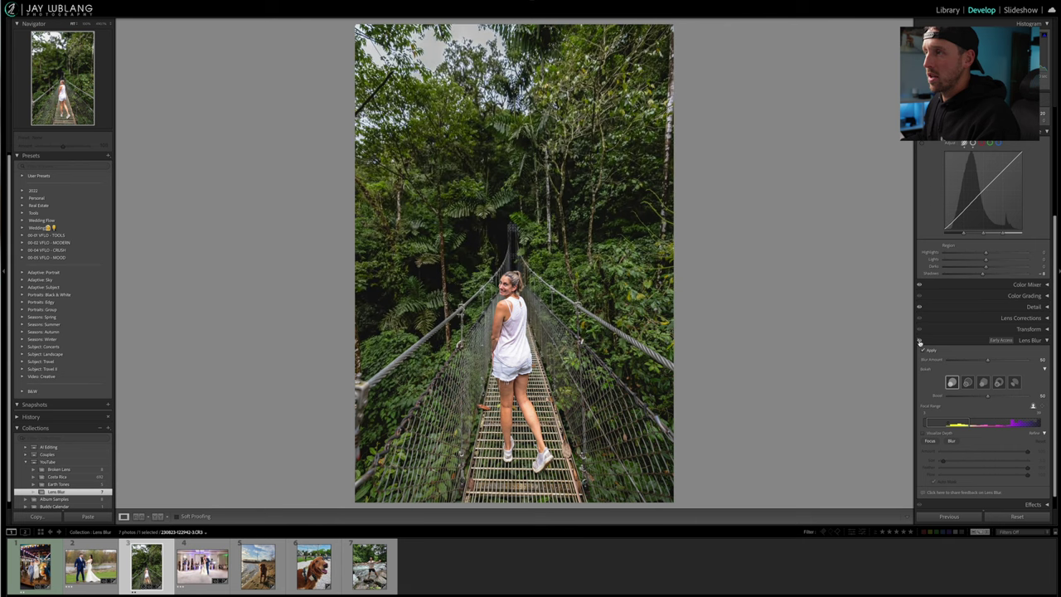
{"action": "left_click", "coordinate": [919, 342]}
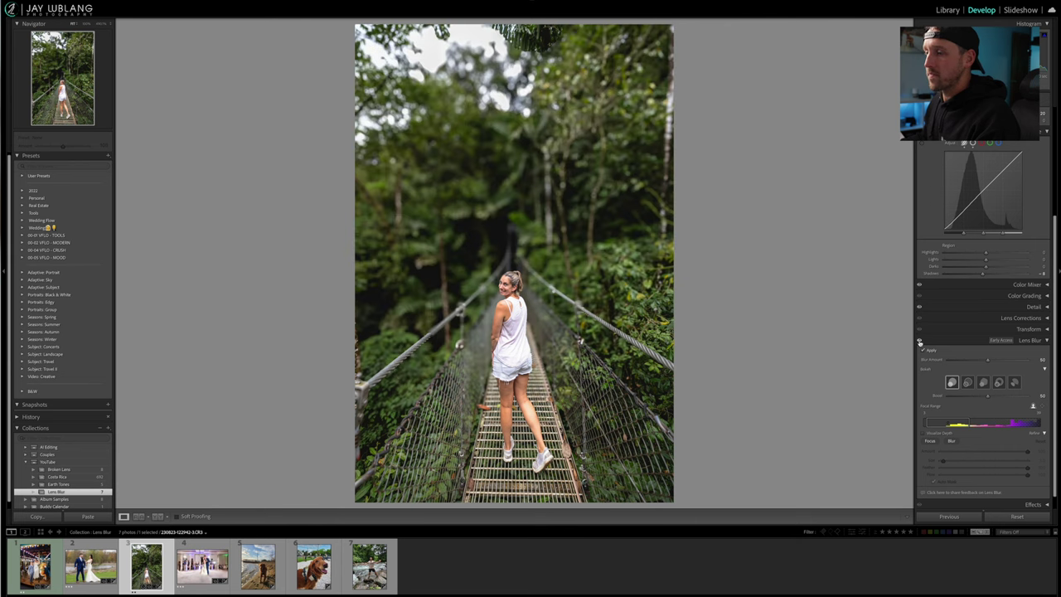
{"action": "left_click", "coordinate": [918, 341]}
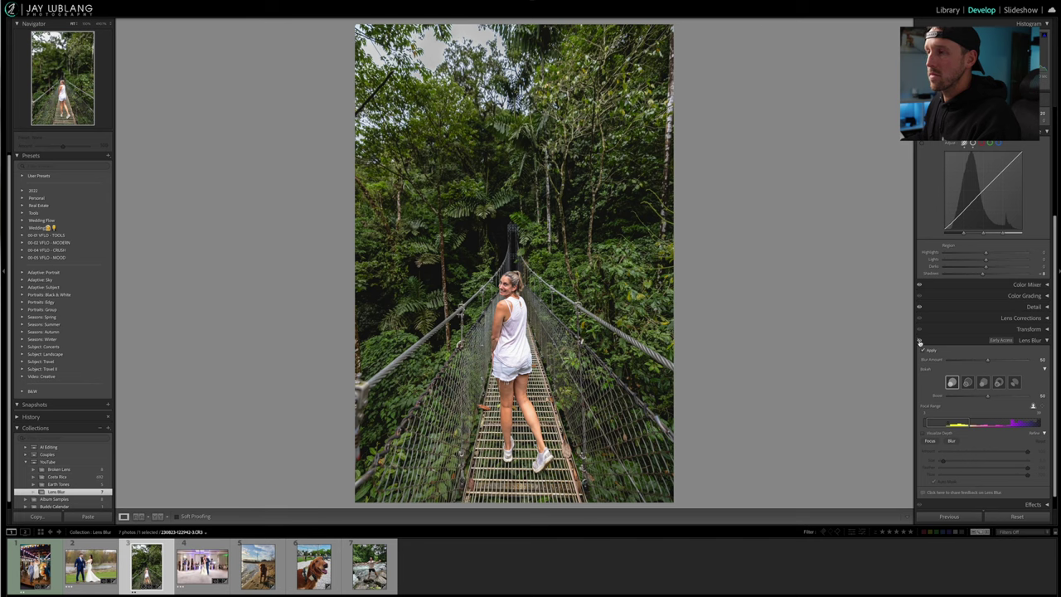
{"action": "left_click", "coordinate": [919, 342]}
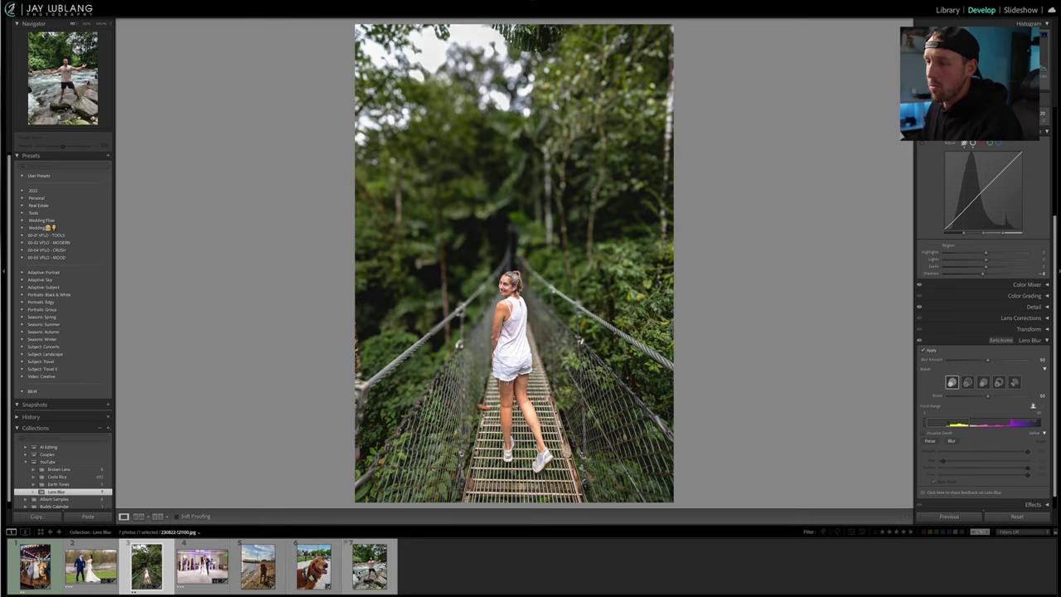
{"action": "left_click", "coordinate": [365, 572]}
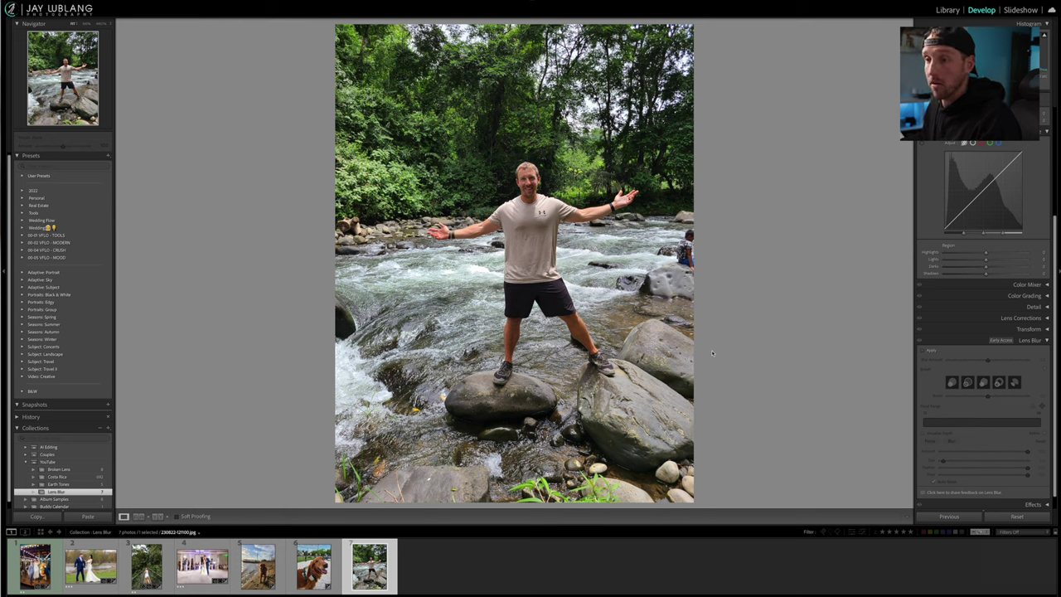
Turn on Lens Blur for the man-on-rocks river photo, then zoom in with Z and reposition on him.
{"action": "left_click", "coordinate": [925, 351]}
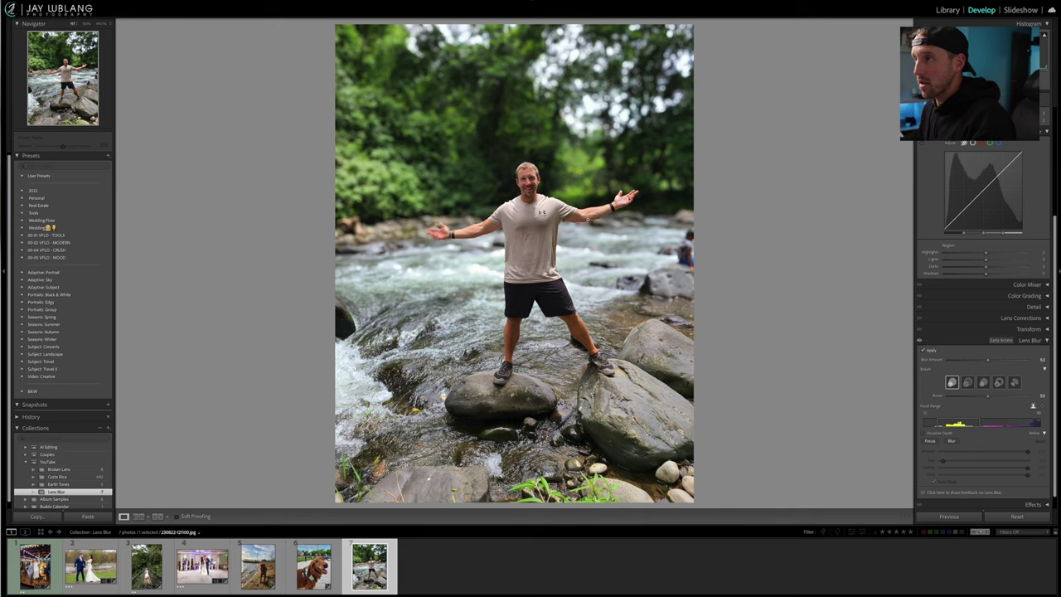
{"action": "key", "text": "z"}
{"action": "left_click_drag", "start_coordinate": [693, 277], "coordinate": [645, 222]}
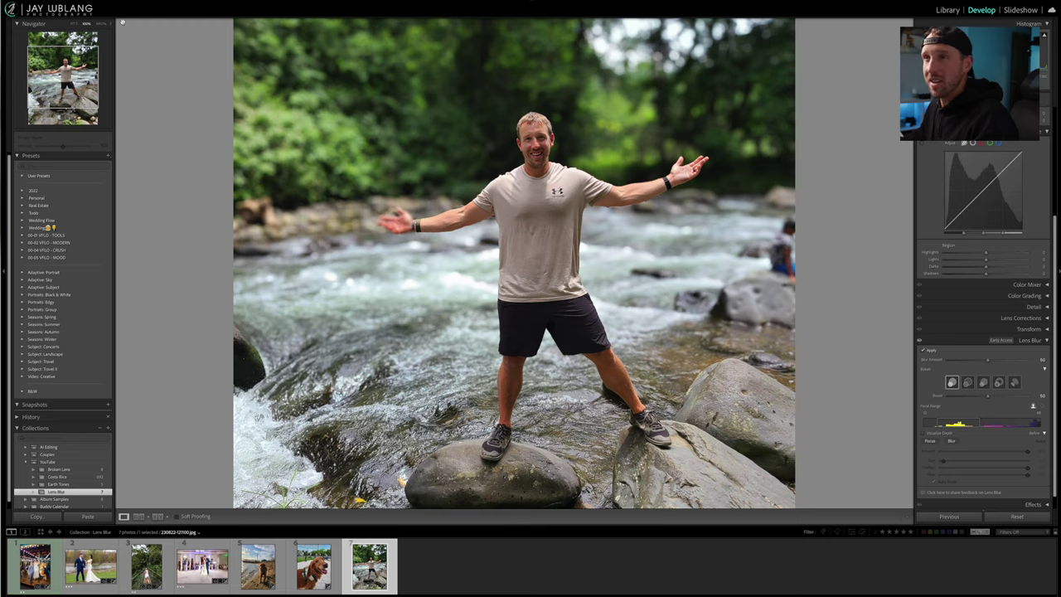
At 1:1, pan along the man's shirt, outstretched arm and hand, face, head and other arm.
{"action": "left_click", "coordinate": [639, 233]}
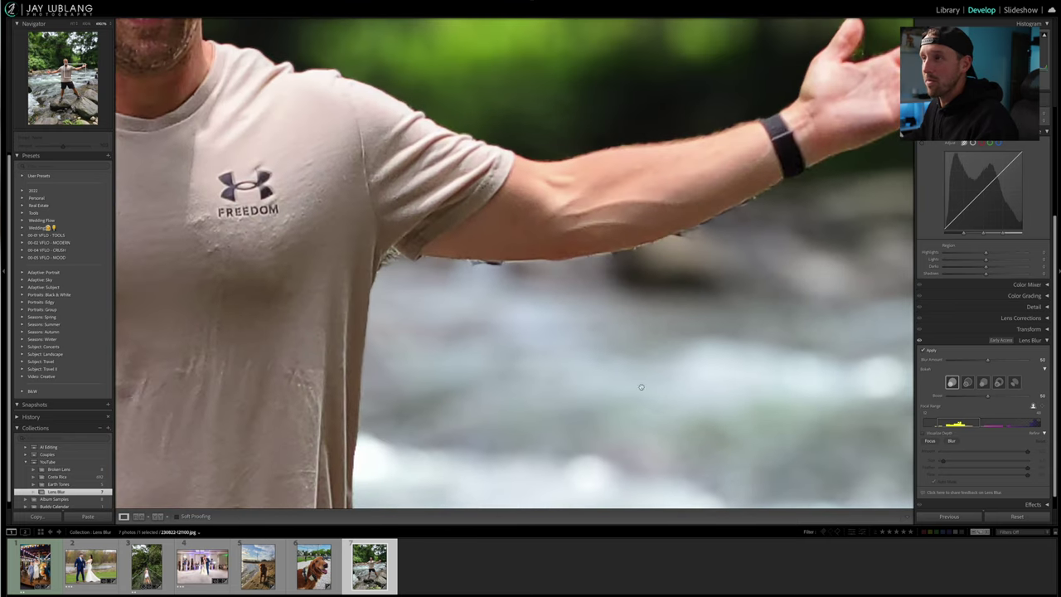
{"action": "left_click_drag", "start_coordinate": [611, 259], "coordinate": [531, 312]}
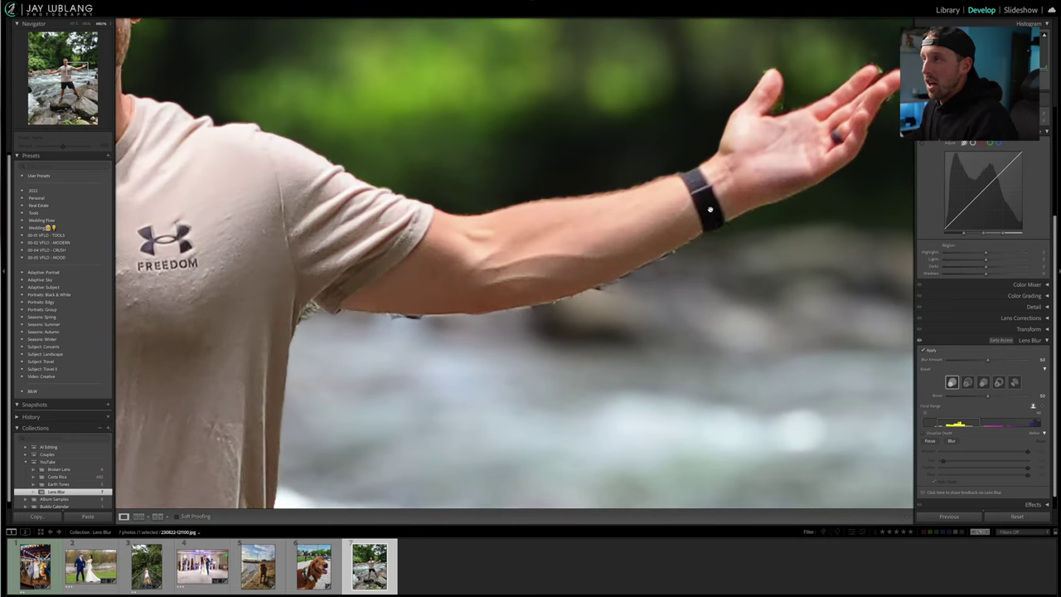
{"action": "left_click_drag", "start_coordinate": [710, 210], "coordinate": [704, 279]}
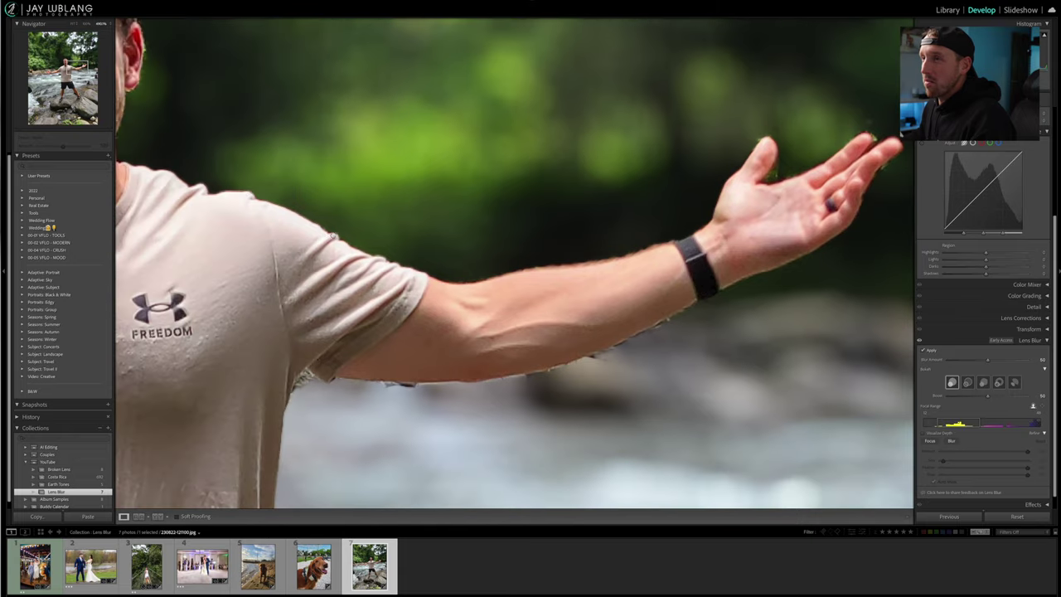
{"action": "left_click_drag", "start_coordinate": [332, 235], "coordinate": [645, 402]}
{"action": "left_click_drag", "start_coordinate": [497, 50], "coordinate": [722, 252]}
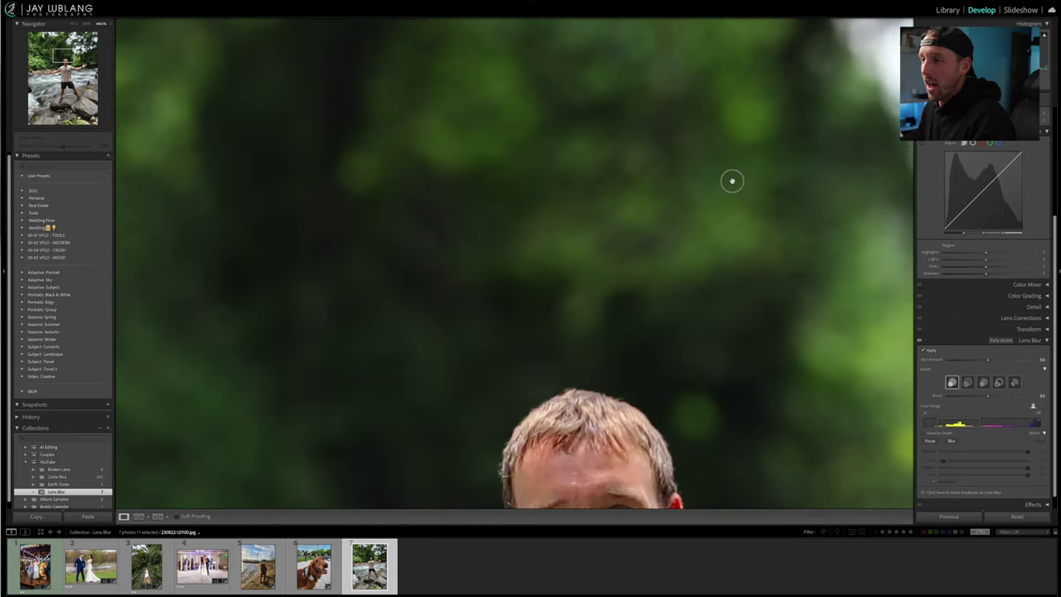
{"action": "left_click_drag", "start_coordinate": [732, 181], "coordinate": [822, 90]}
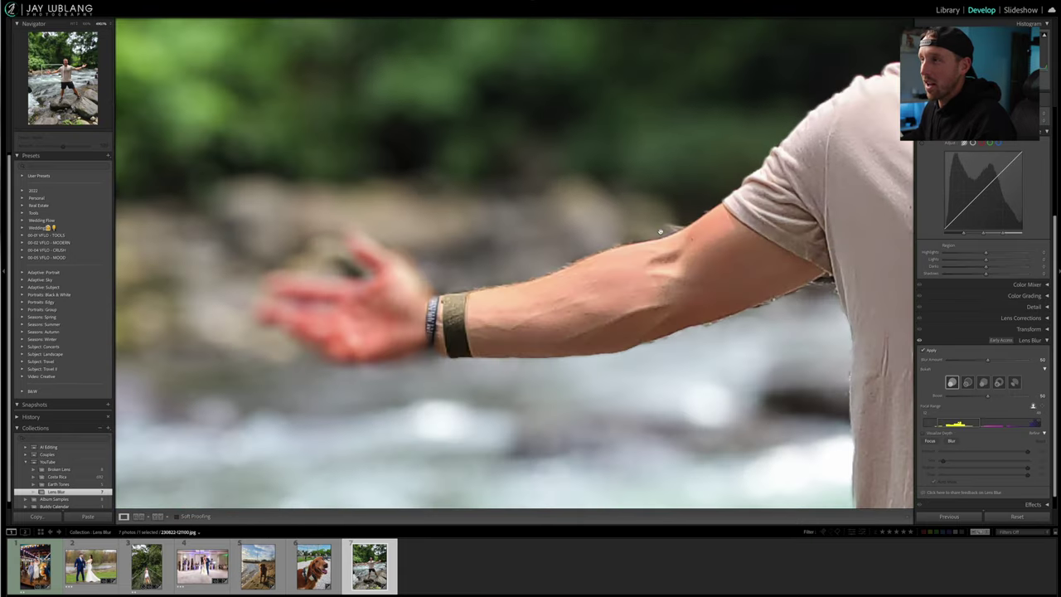